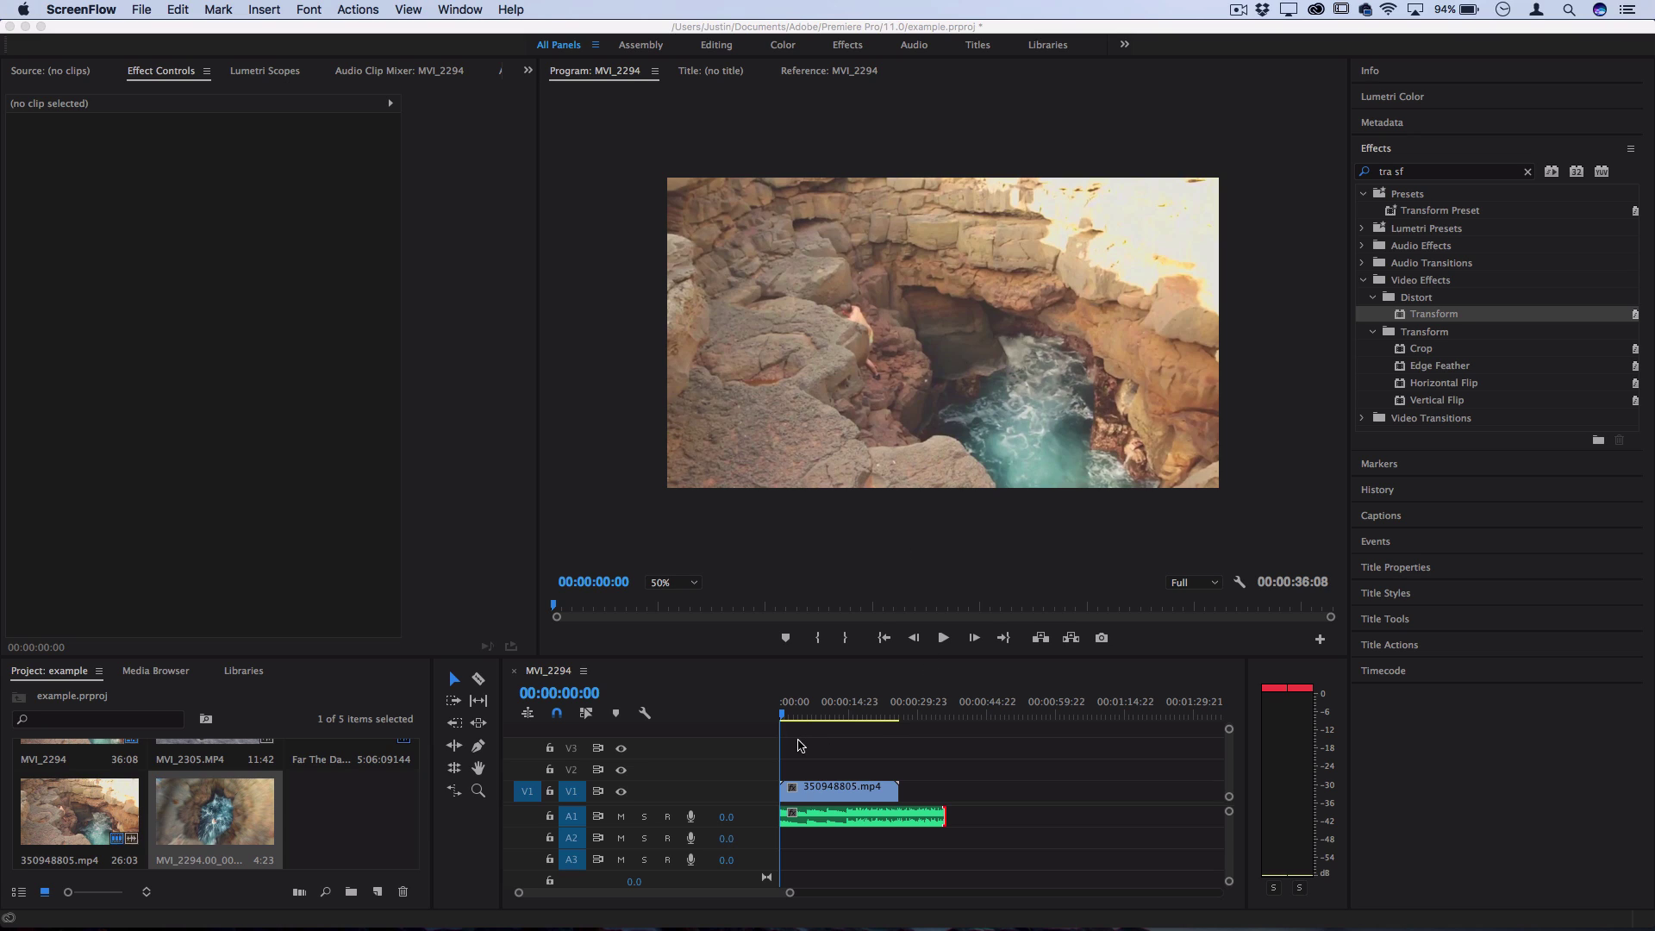
Switch from ScreenFlow to the Premiere Pro project holding the MVI_2294 sequence.
{"action": "left_click", "coordinate": [800, 746]}
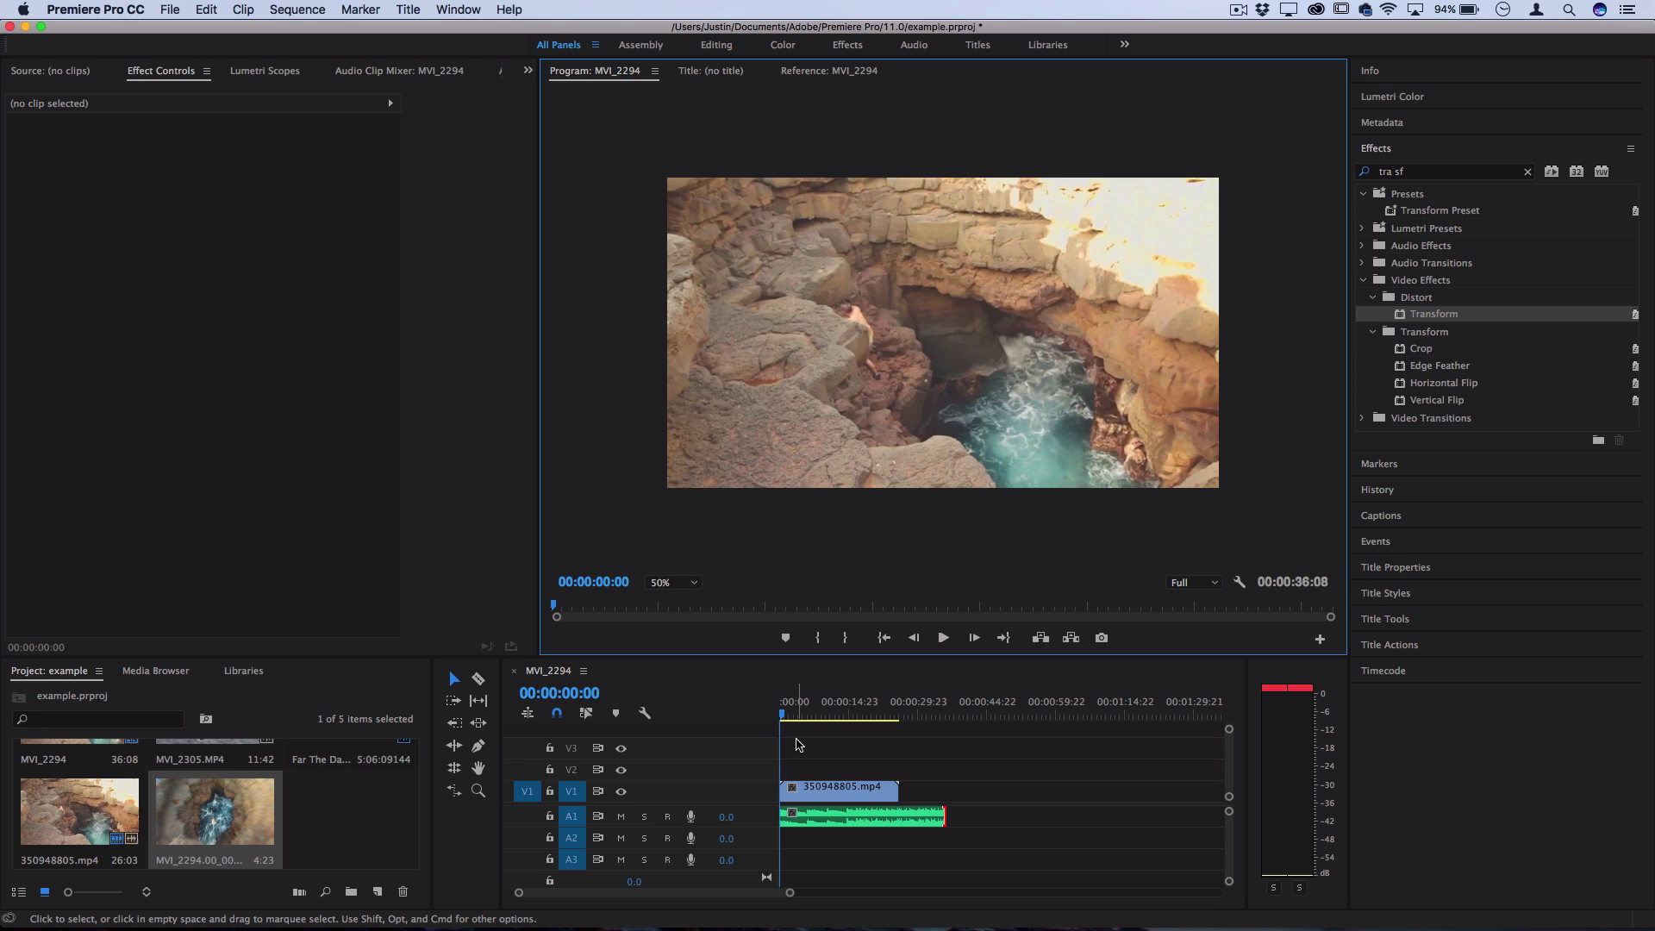
{"action": "scroll", "coordinate": [802, 725], "scroll_direction": "up", "scroll_amount": 3}
Scrub to about 00:00:05:14 and select clip 350948805.mp4 to show its Effect Controls.
{"action": "left_click_drag", "start_coordinate": [805, 711], "coordinate": [823, 718]}
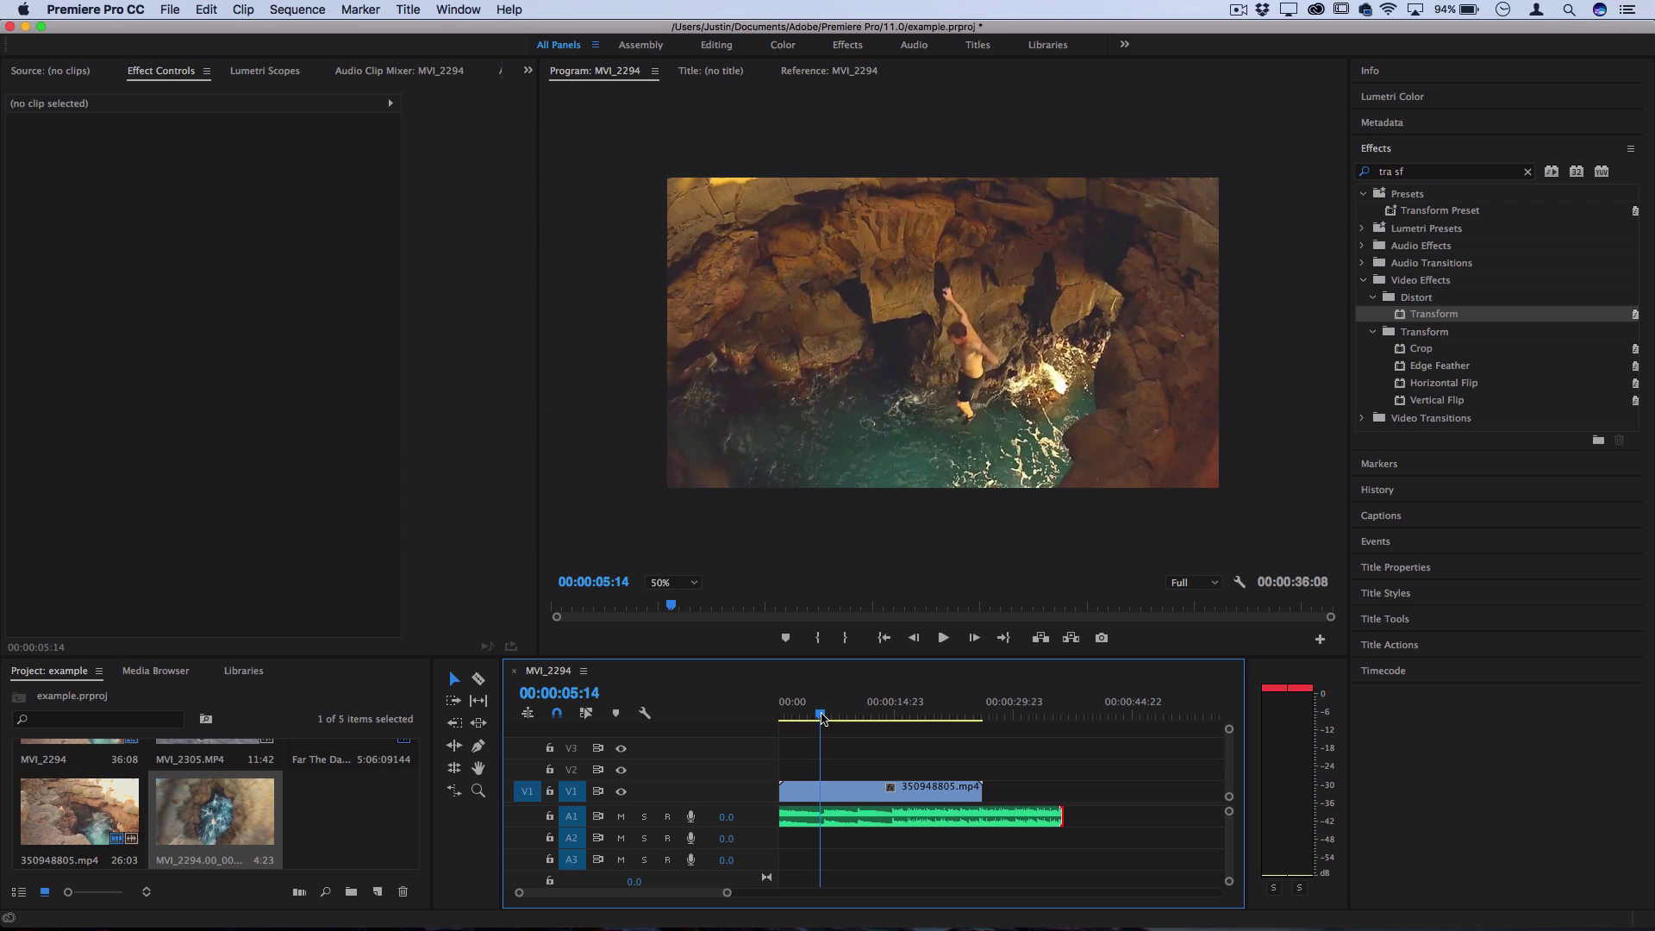
{"action": "left_click", "coordinate": [824, 791]}
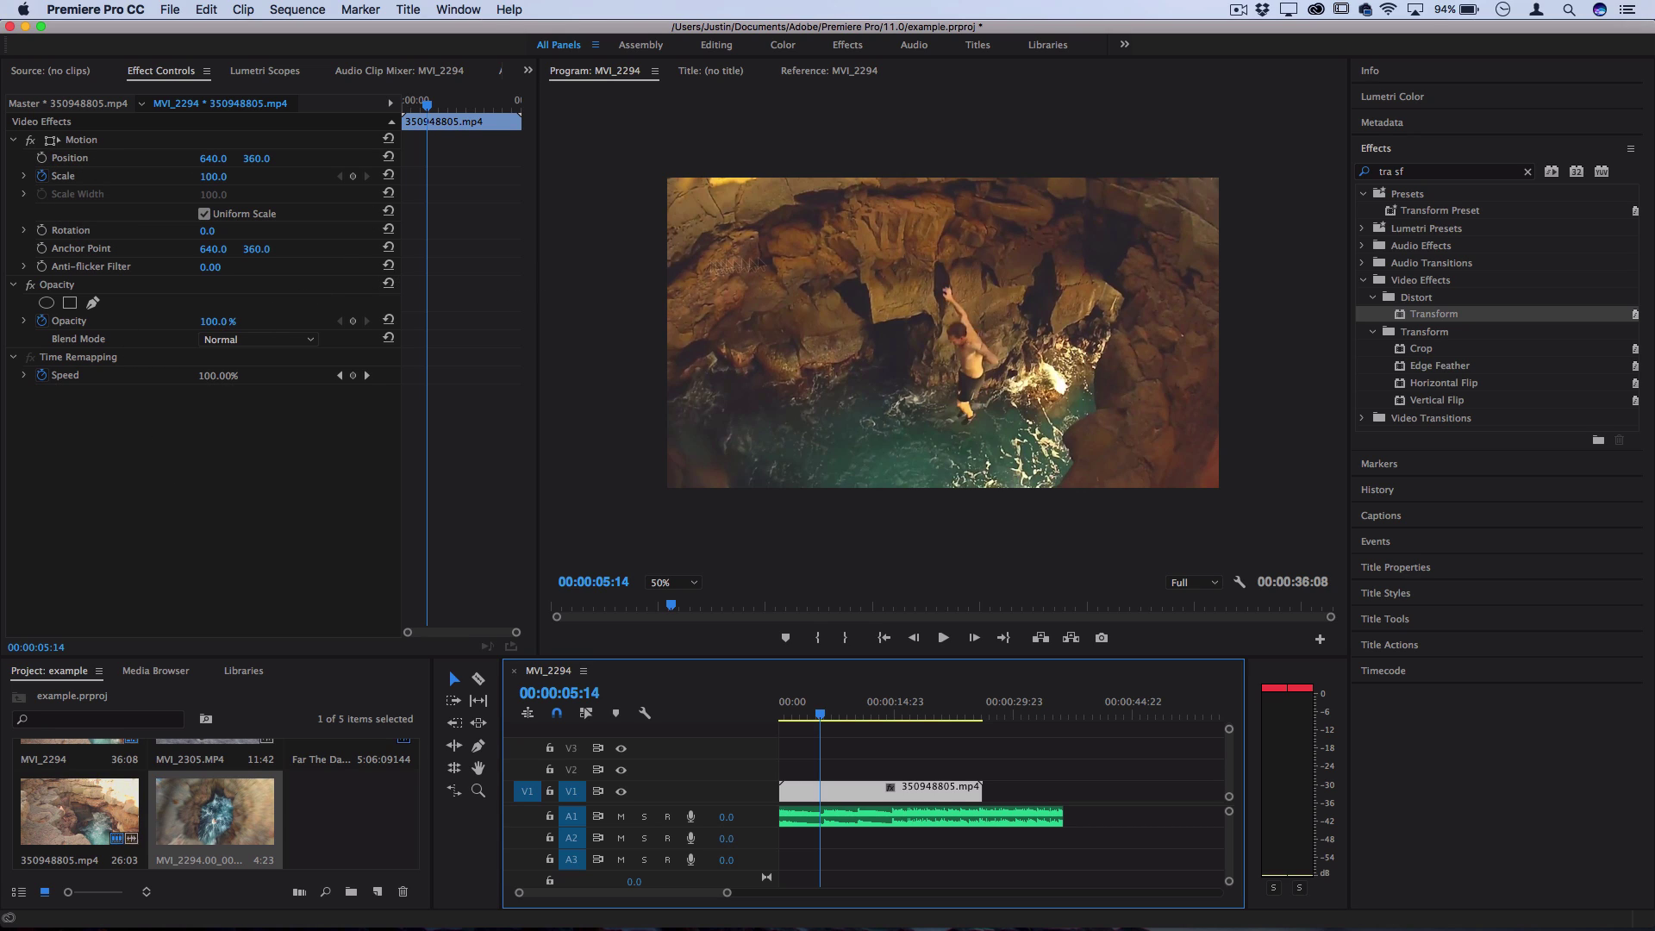
{"action": "left_click", "coordinate": [1376, 160]}
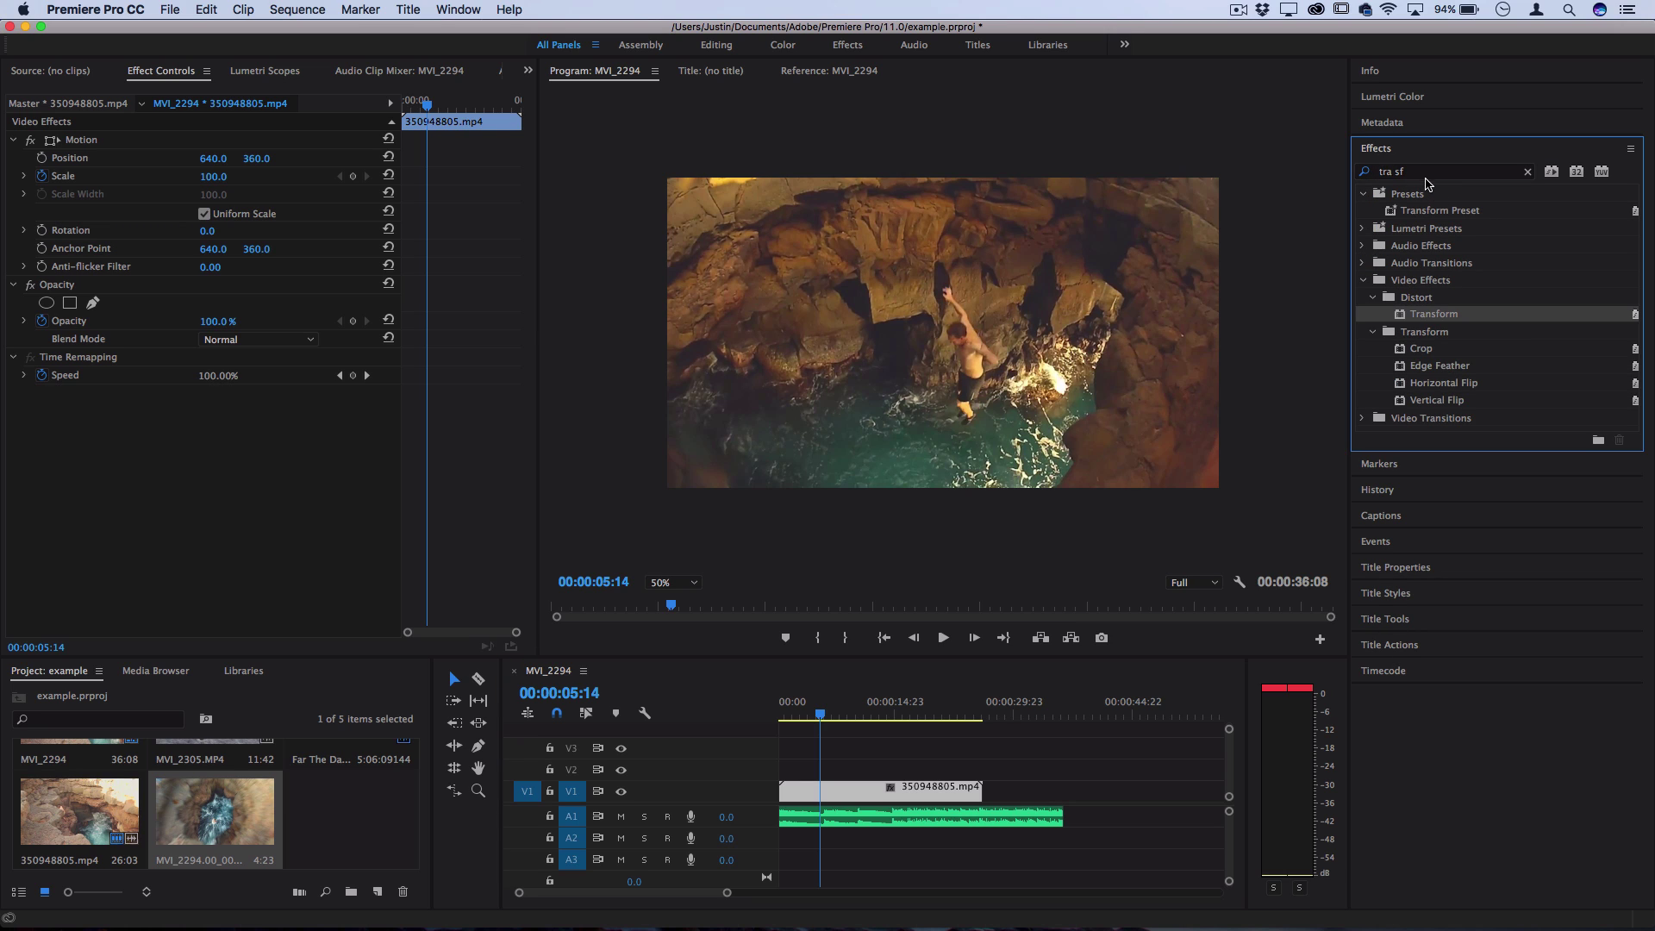
Search the effects for 'transform' and drag Distort > Transform onto the 350948805.mp4 clip.
{"action": "left_click", "coordinate": [1425, 172]}
{"action": "type", "text": "transf"}
{"action": "key", "text": "BackSpace"}
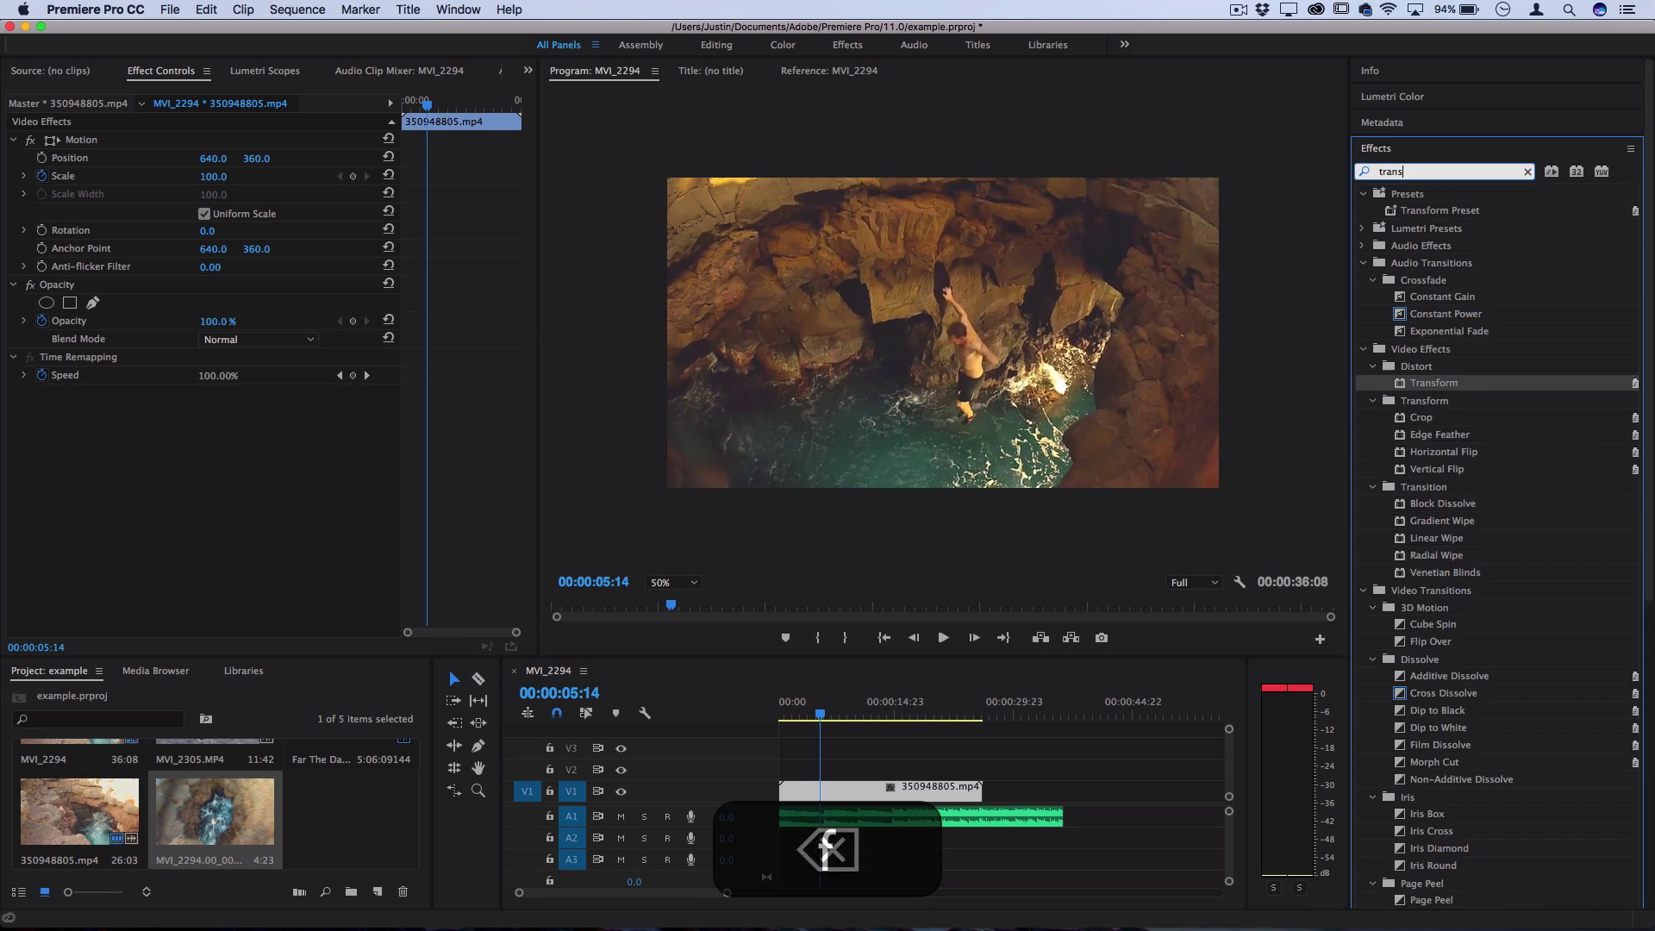
{"action": "type", "text": "form"}
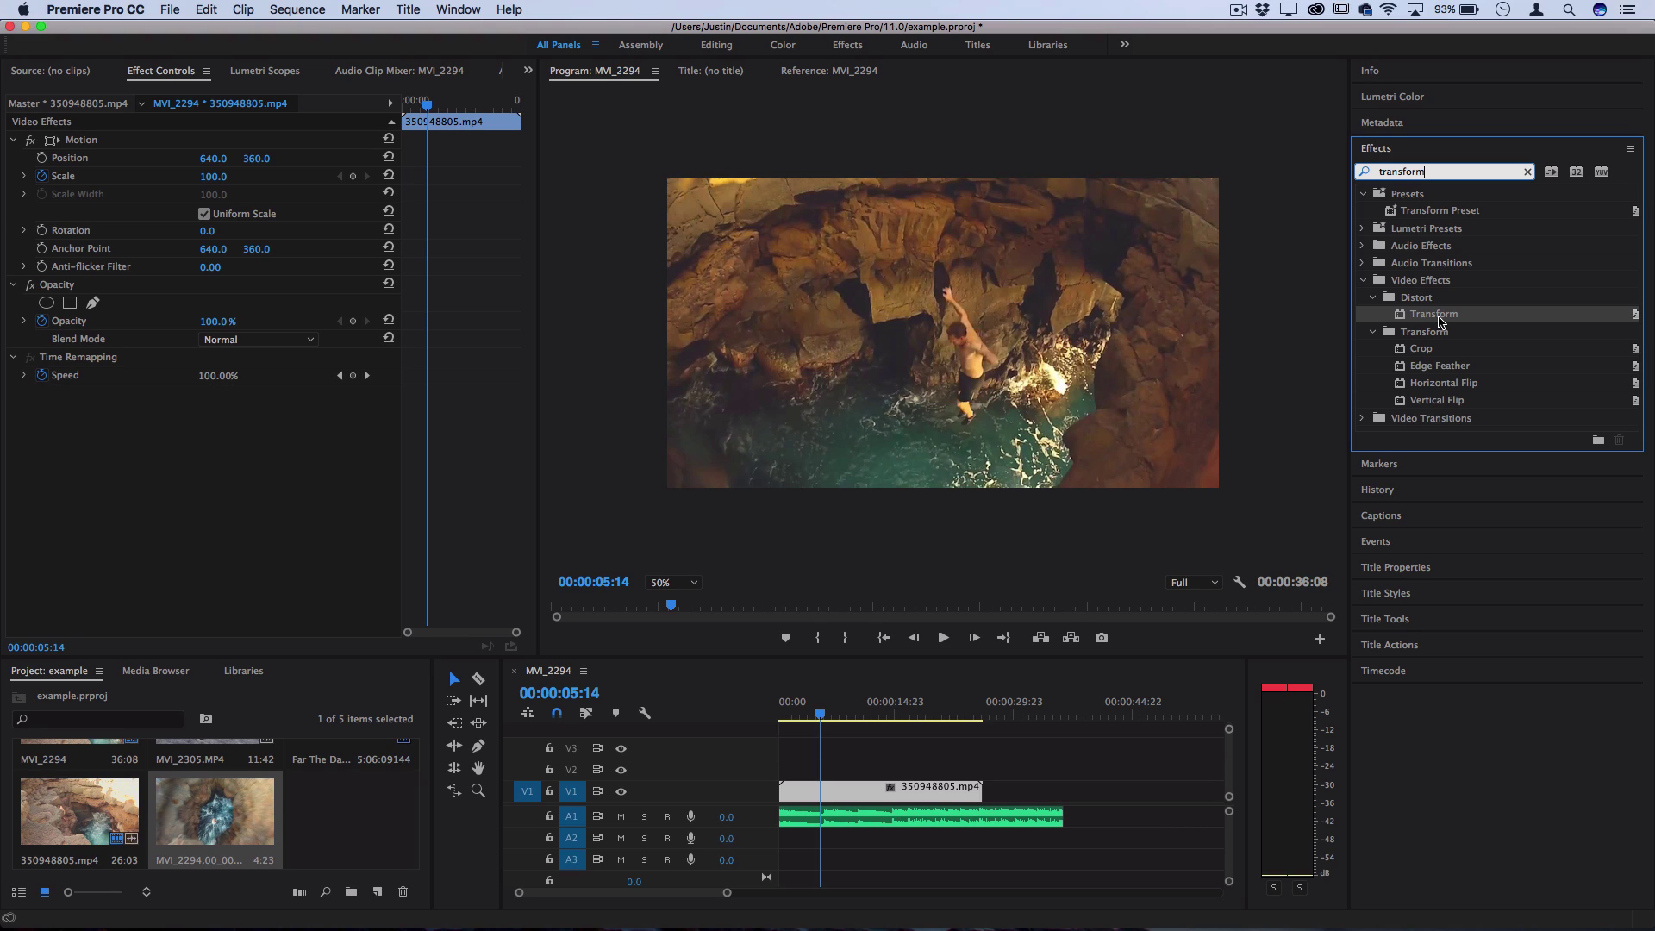
{"action": "left_click_drag", "start_coordinate": [1438, 319], "coordinate": [856, 792]}
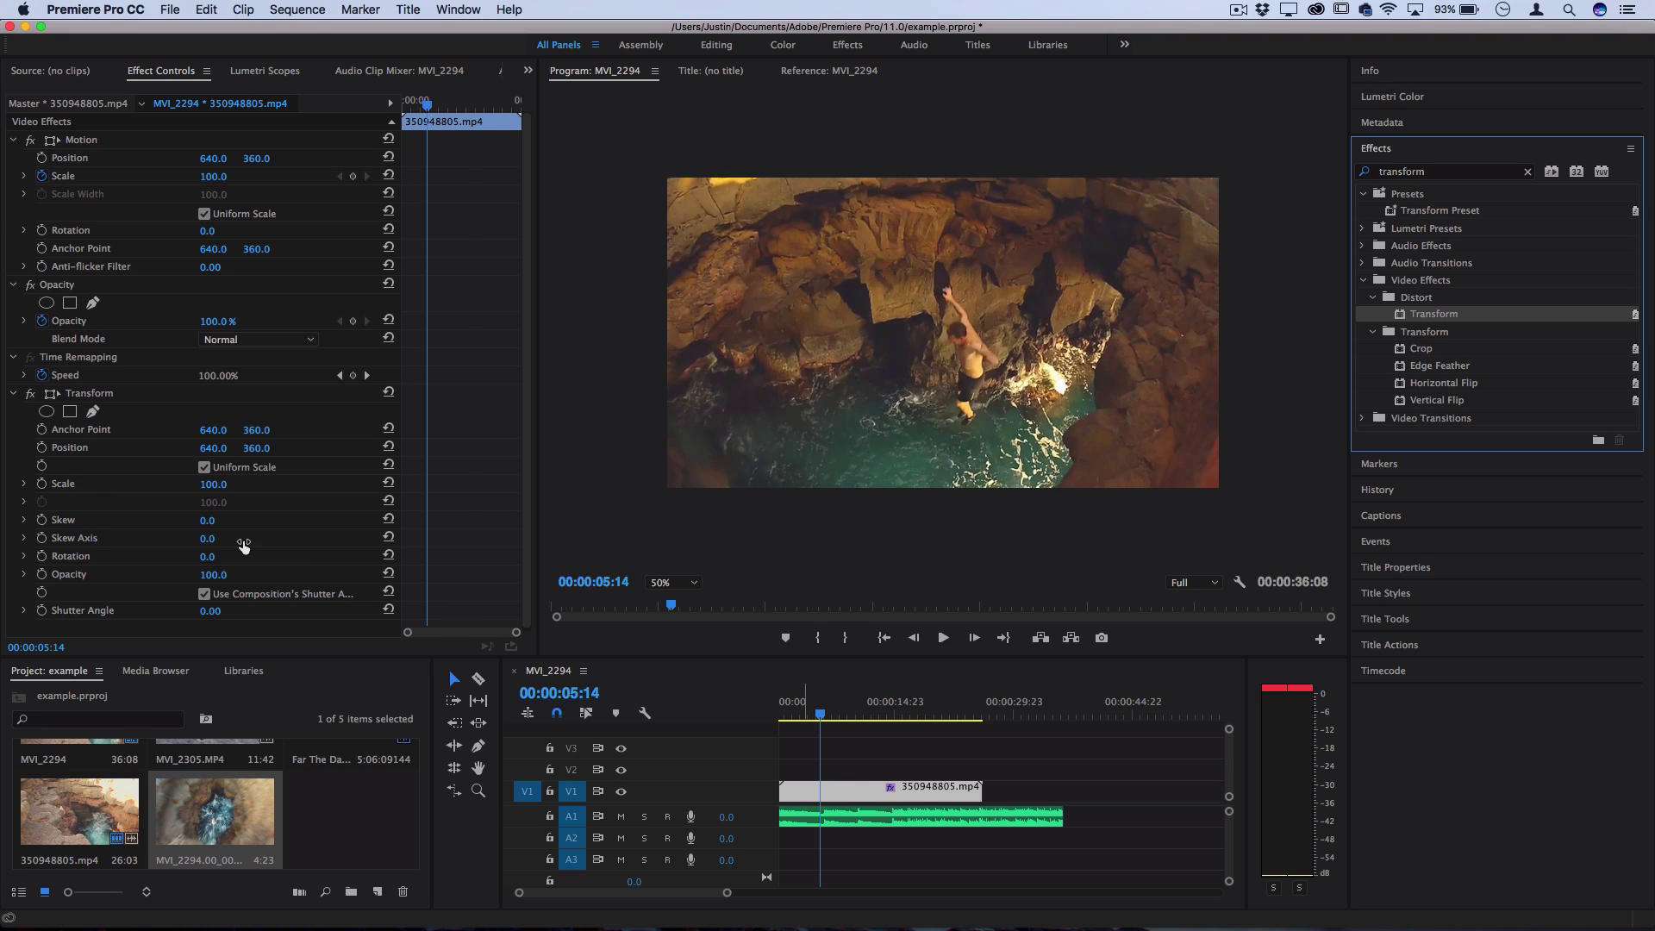
{"action": "left_click", "coordinate": [59, 489]}
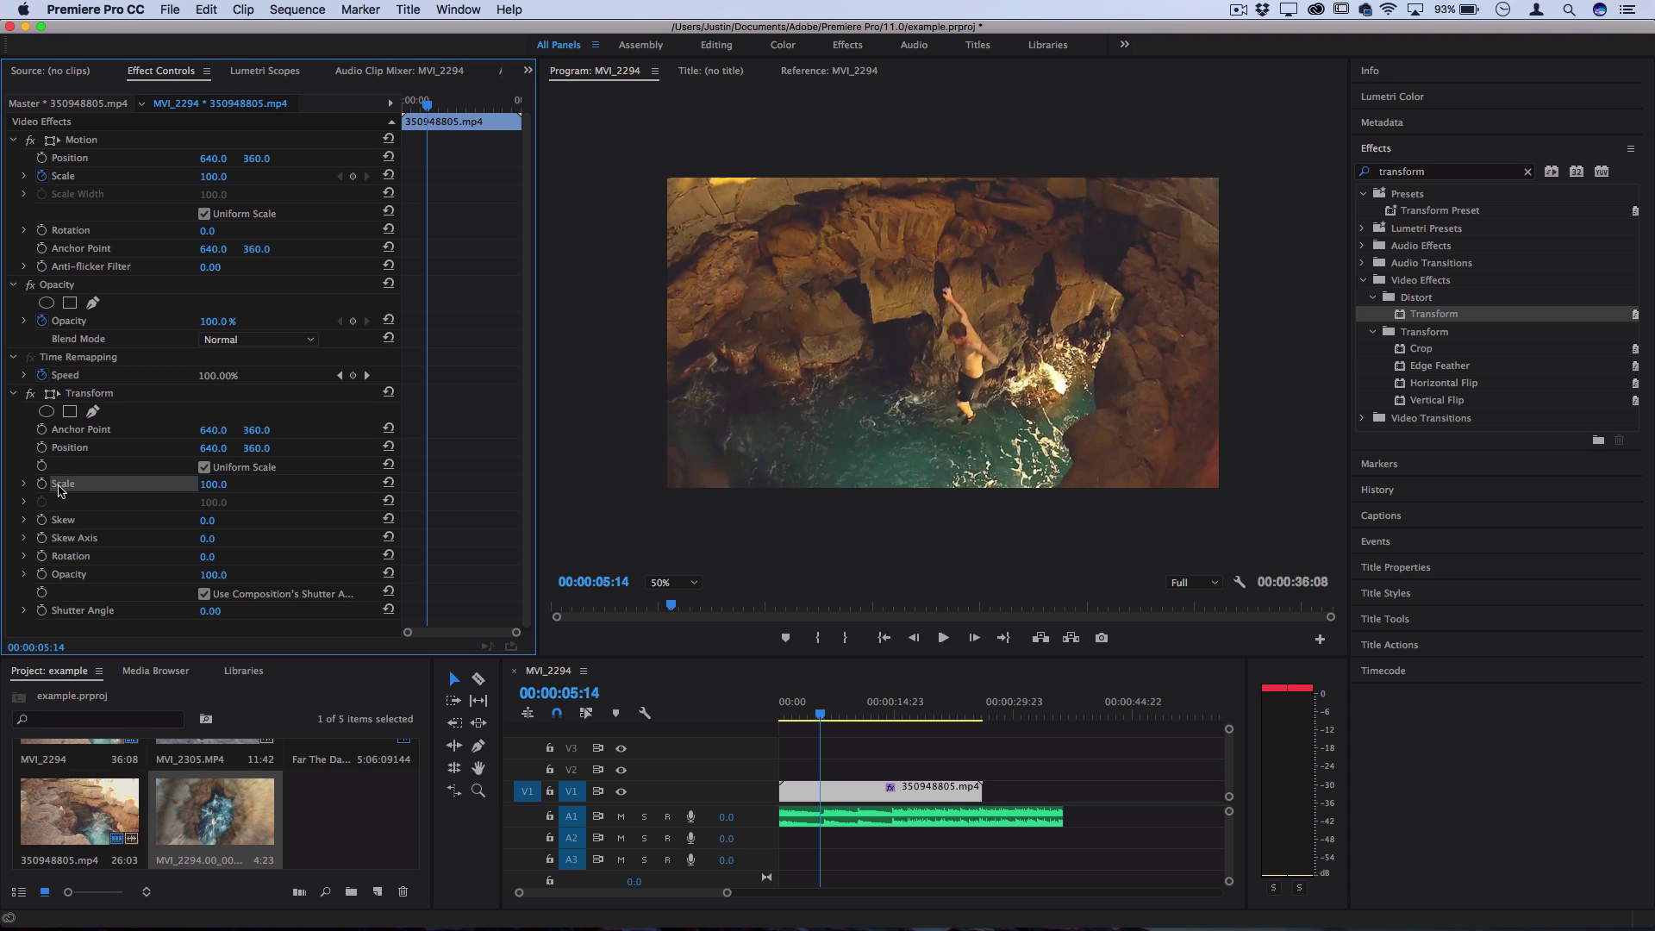
Uncheck Use Composition's Shutter Angle and set the Transform Shutter Angle to 180.
{"action": "left_click", "coordinate": [206, 595]}
{"action": "left_click", "coordinate": [209, 611]}
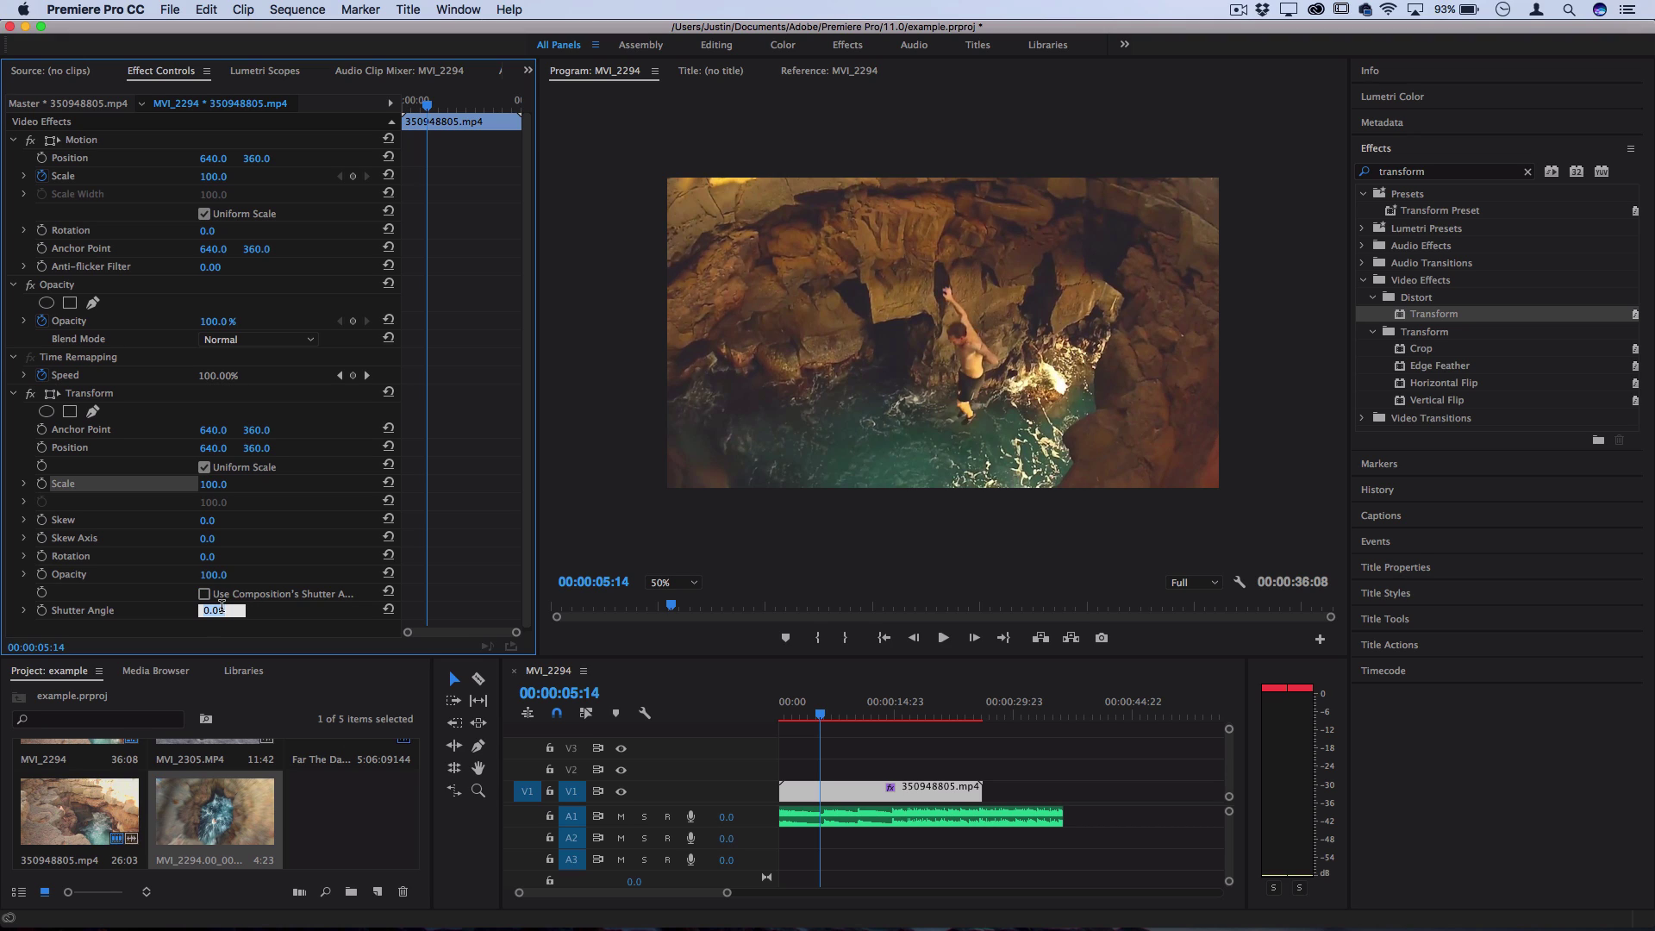
{"action": "type", "text": "180"}
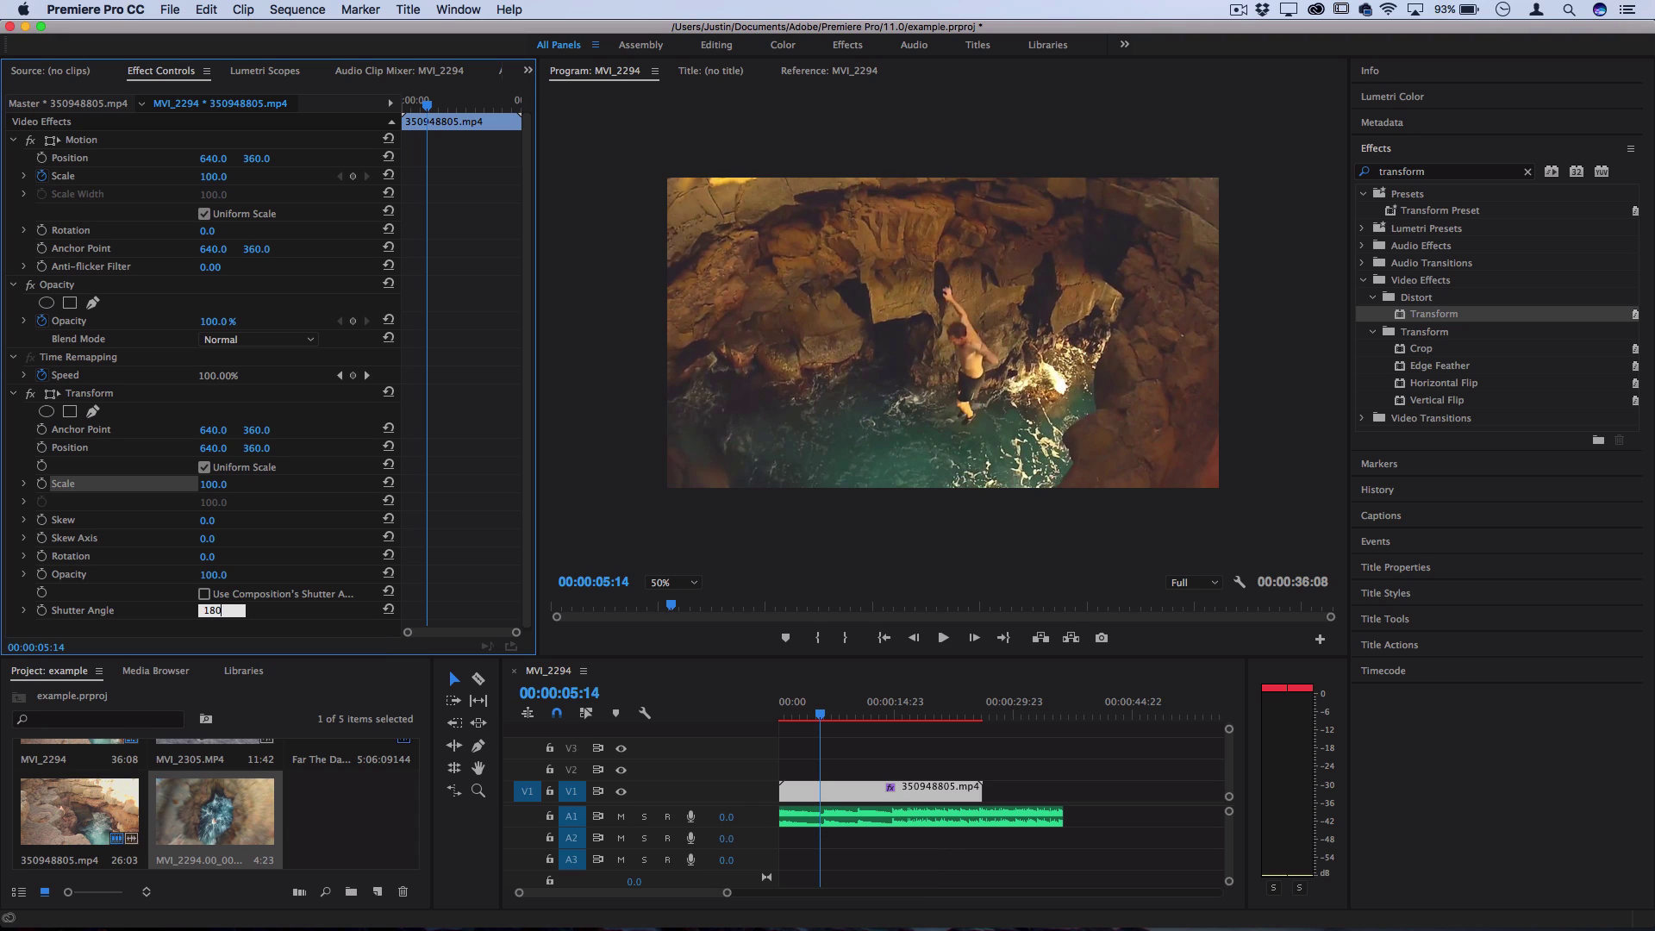
{"action": "key", "text": "Return"}
Step the playhead to 00:00:06:01 and add a marker there.
{"action": "scroll", "coordinate": [807, 831], "scroll_direction": "up", "scroll_amount": 3}
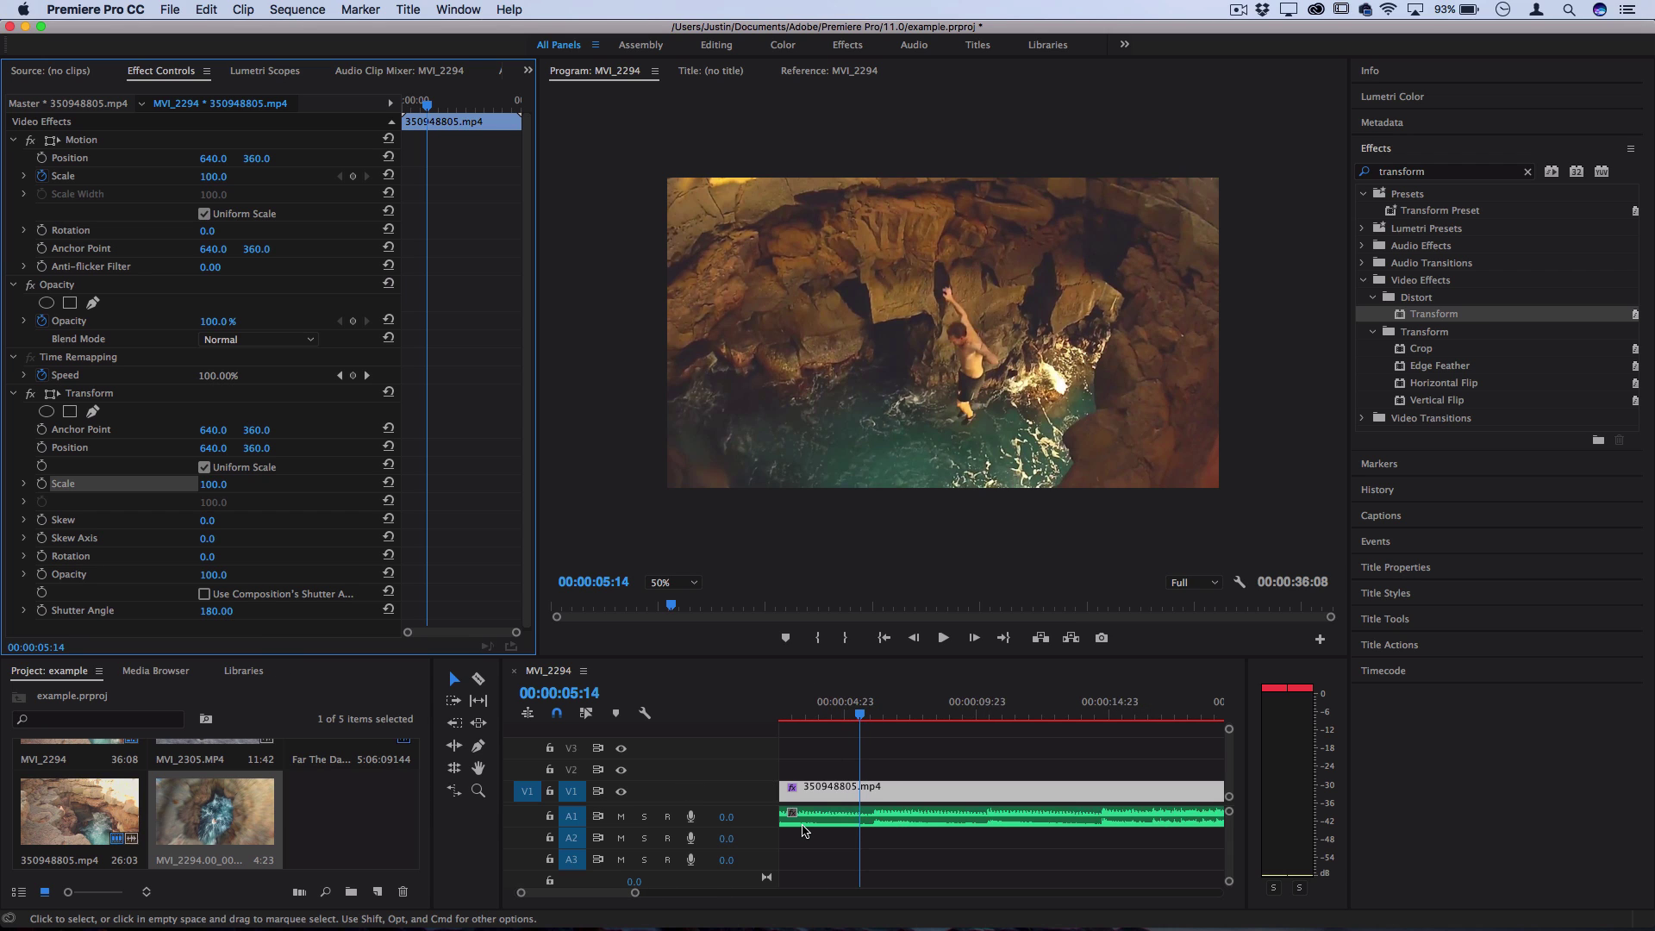
{"action": "left_click", "coordinate": [871, 716]}
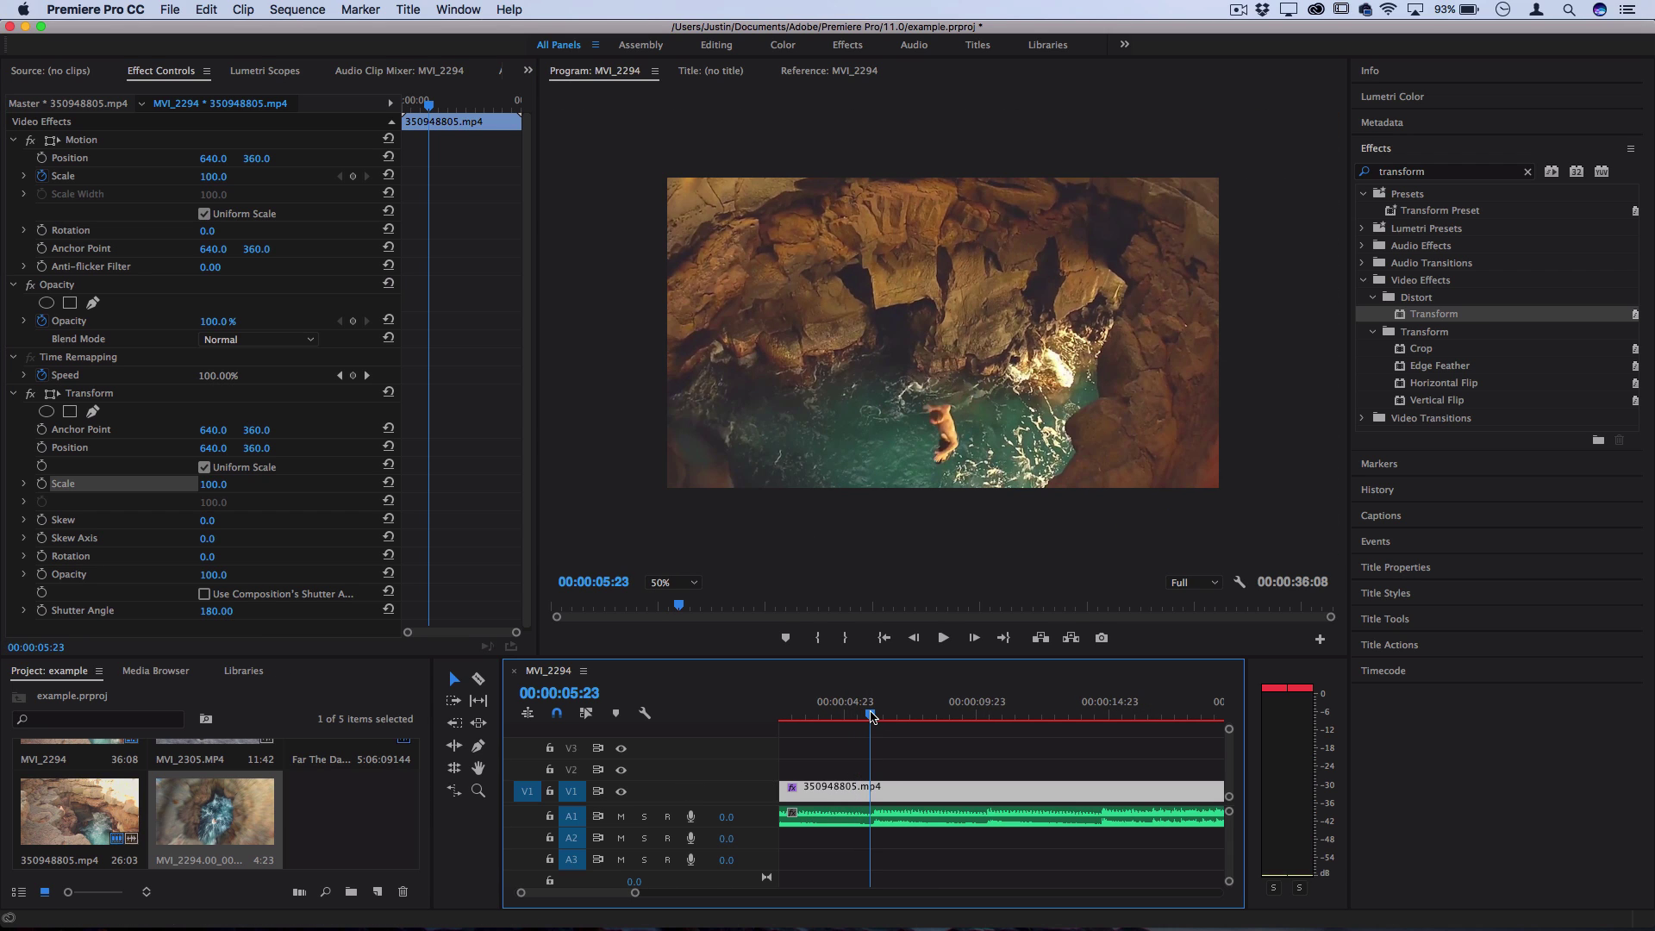
{"action": "key", "text": "Right"}
{"action": "key", "text": "Right"}
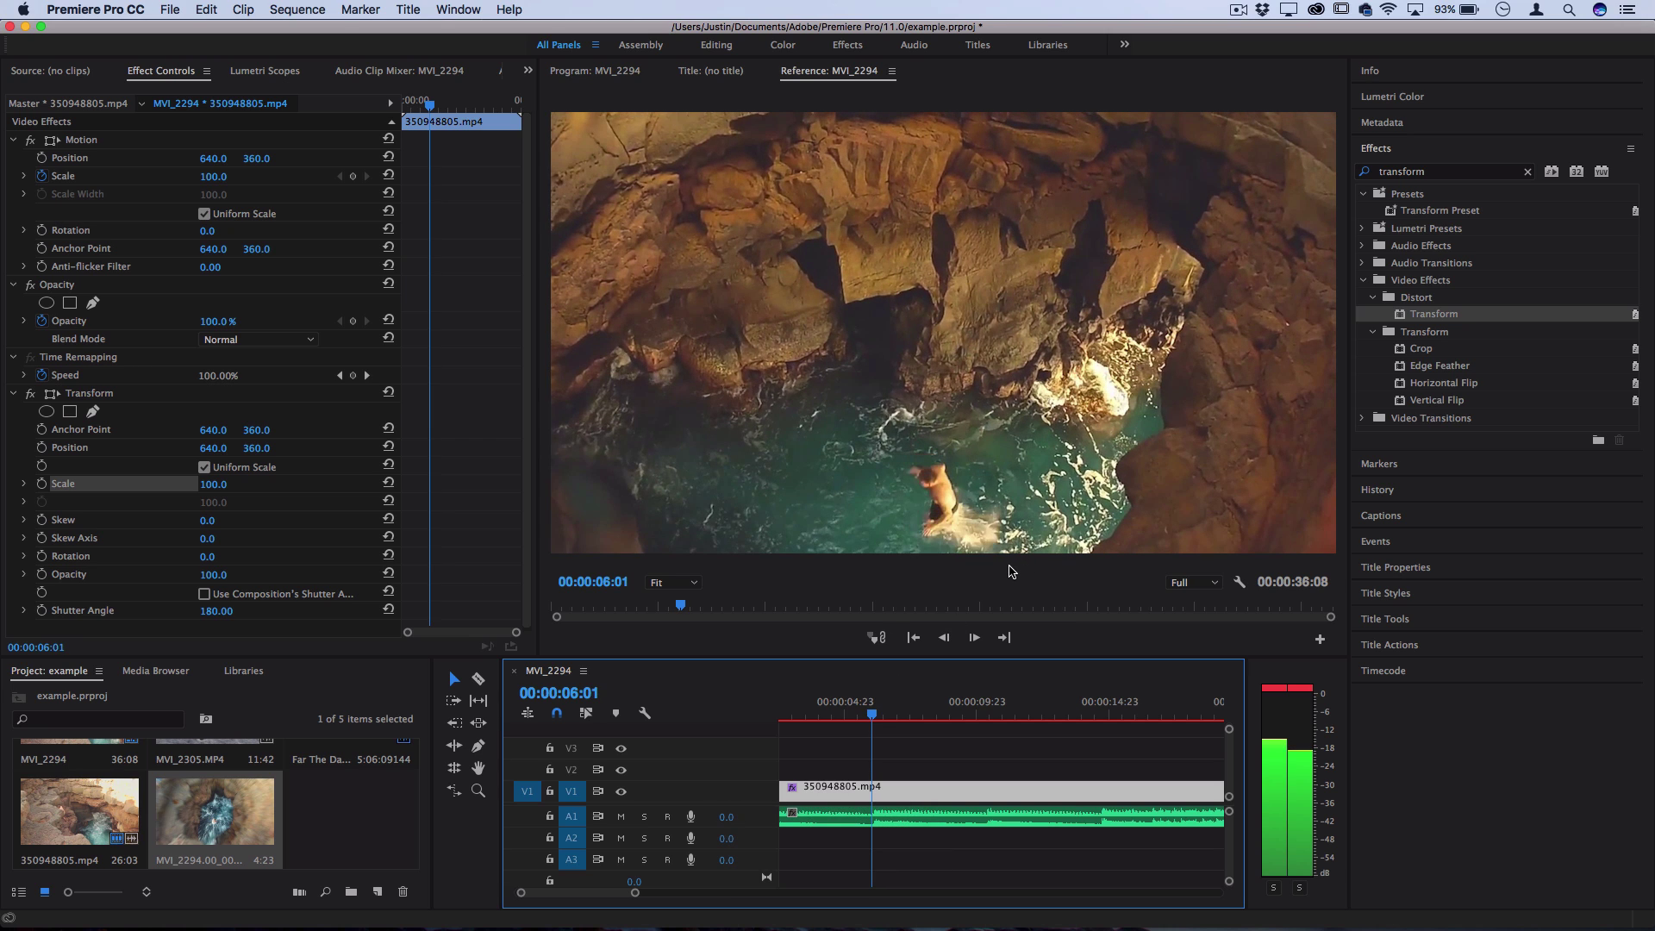
{"action": "key", "text": "Right"}
{"action": "key", "text": "Left"}
{"action": "key", "text": "Right"}
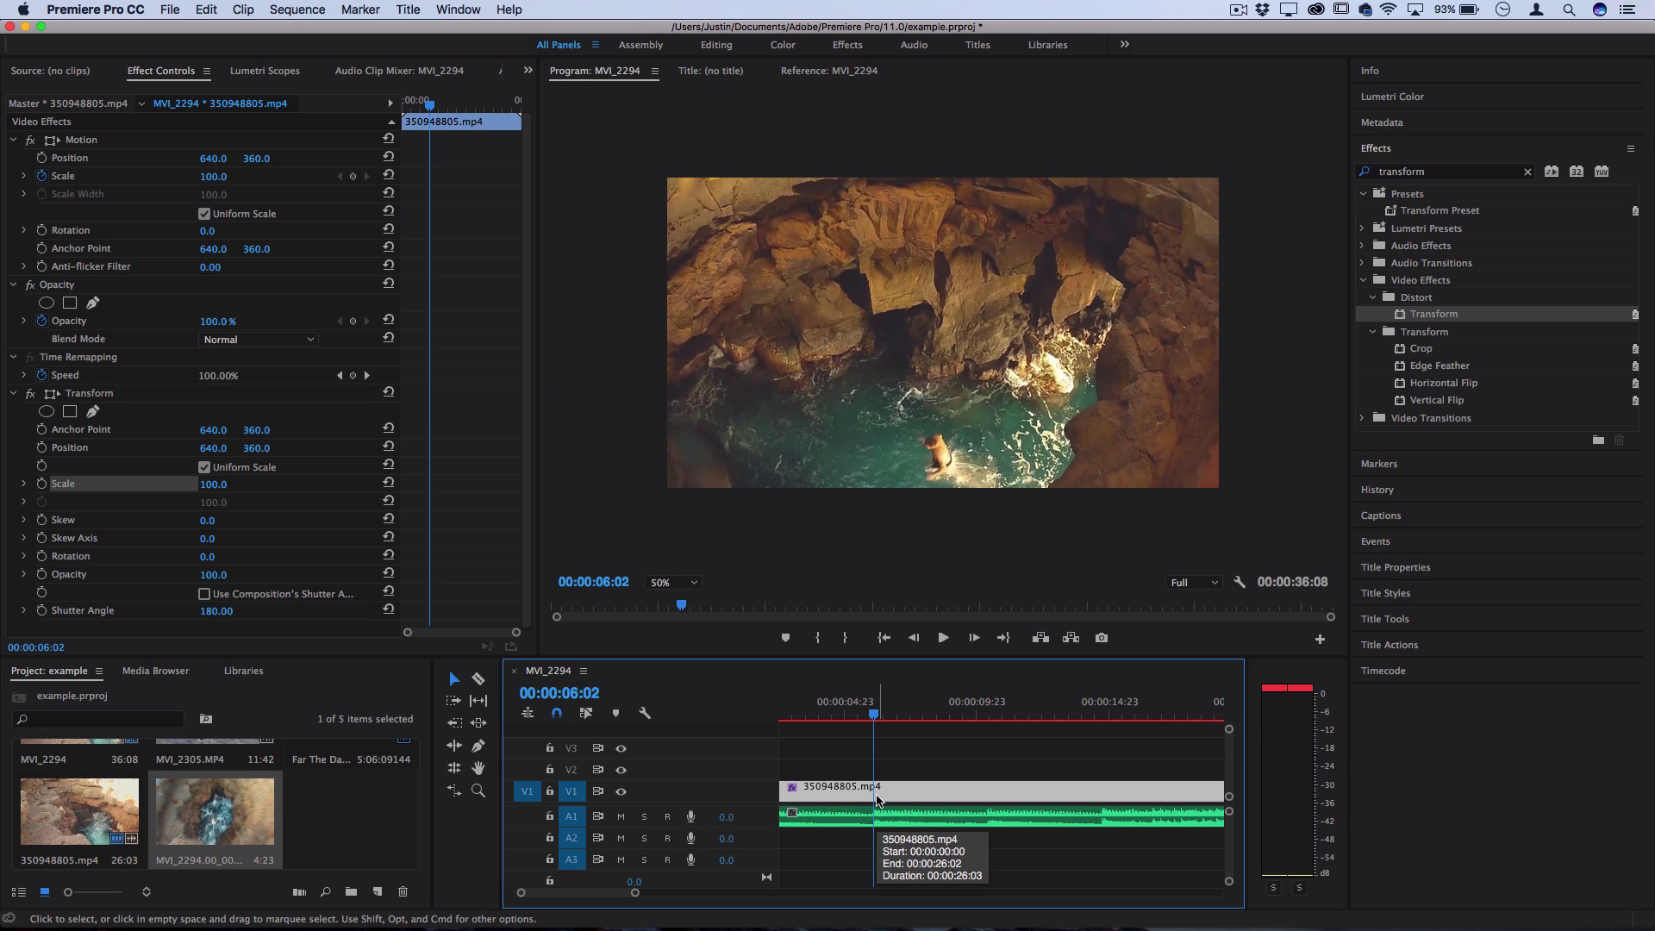
{"action": "key", "text": "Left"}
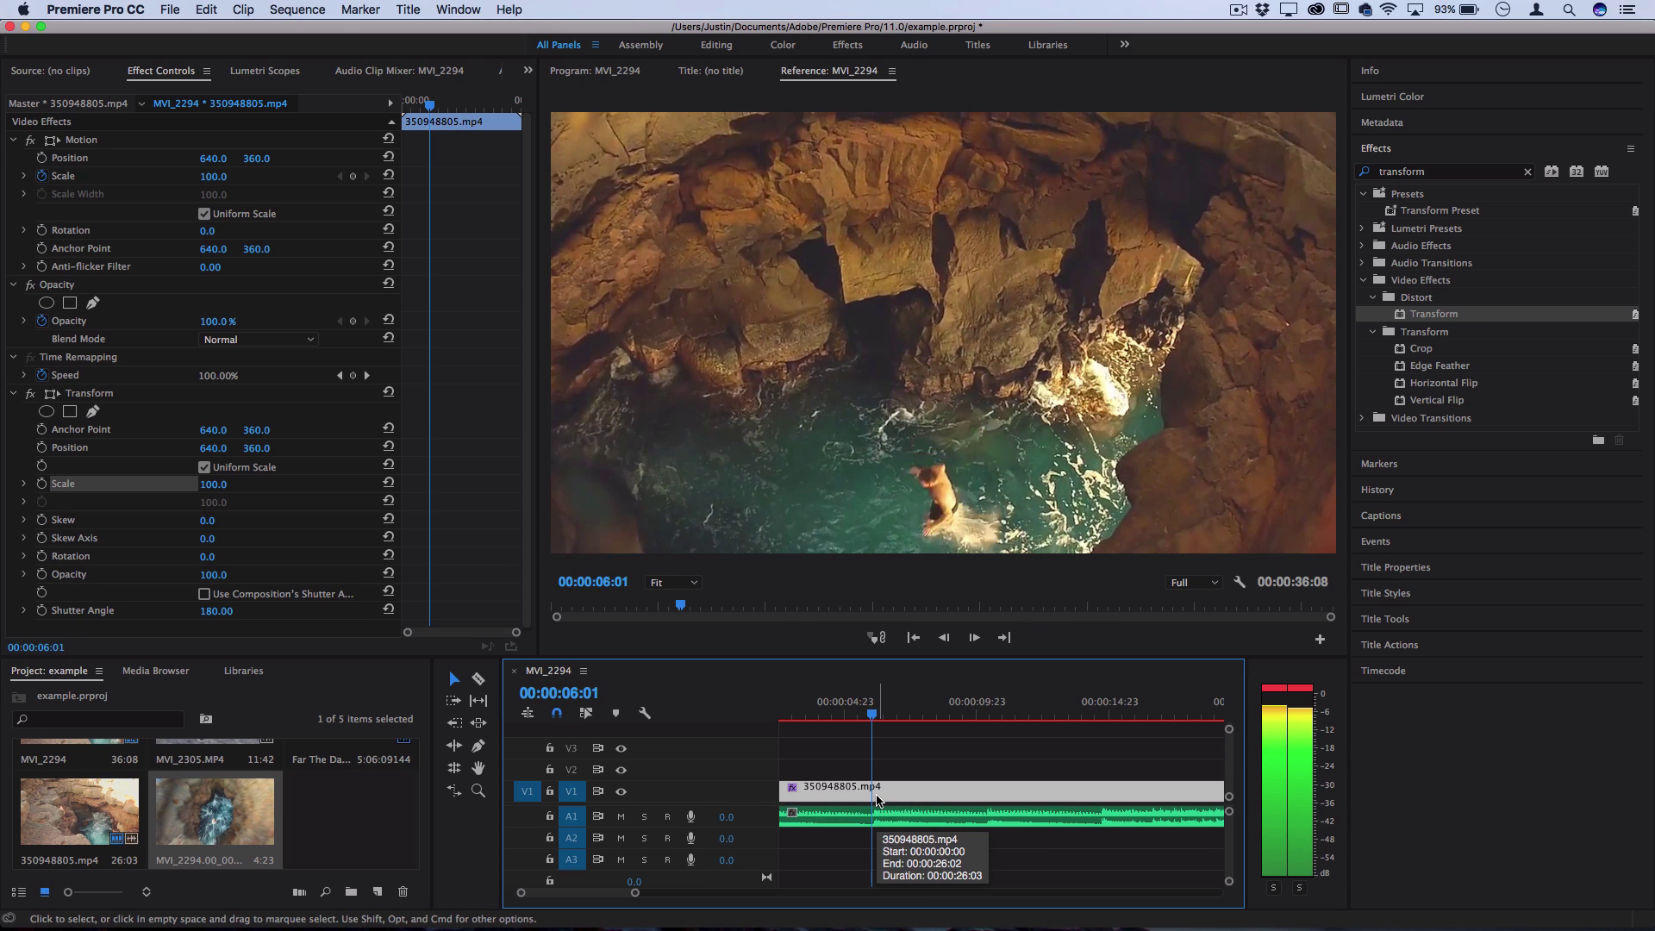
{"action": "key", "text": "m"}
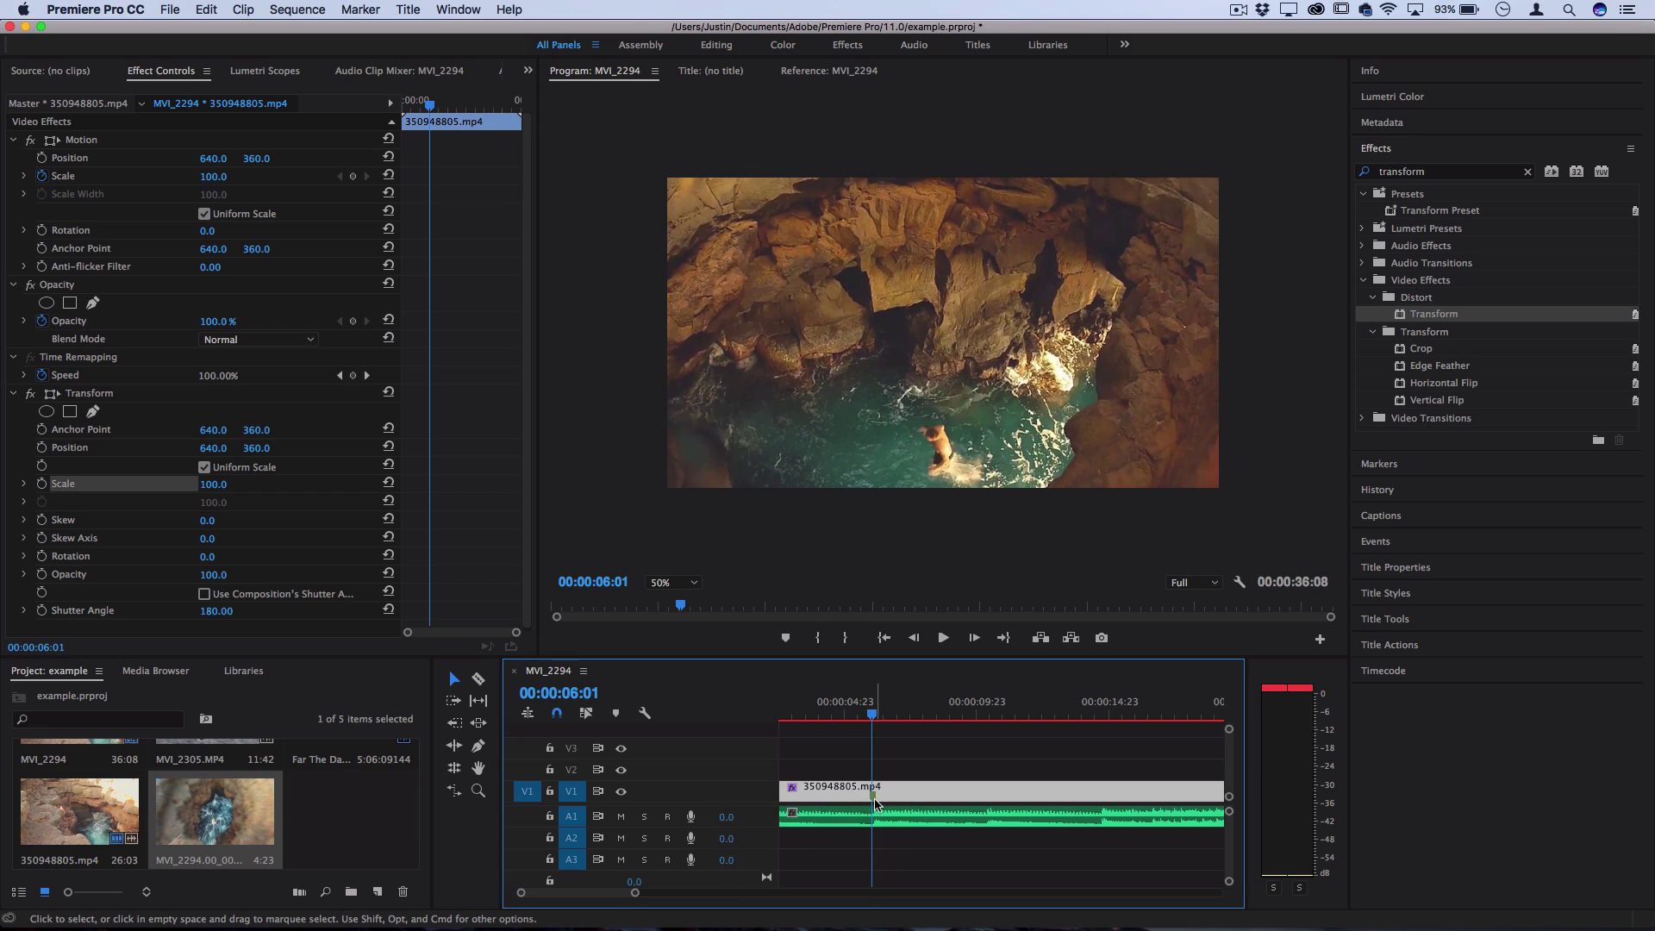
Start keyframing Transform Scale, adding a 100.0 keyframe at 00:00:06:01.
{"action": "scroll", "coordinate": [875, 800], "scroll_direction": "up", "scroll_amount": 3}
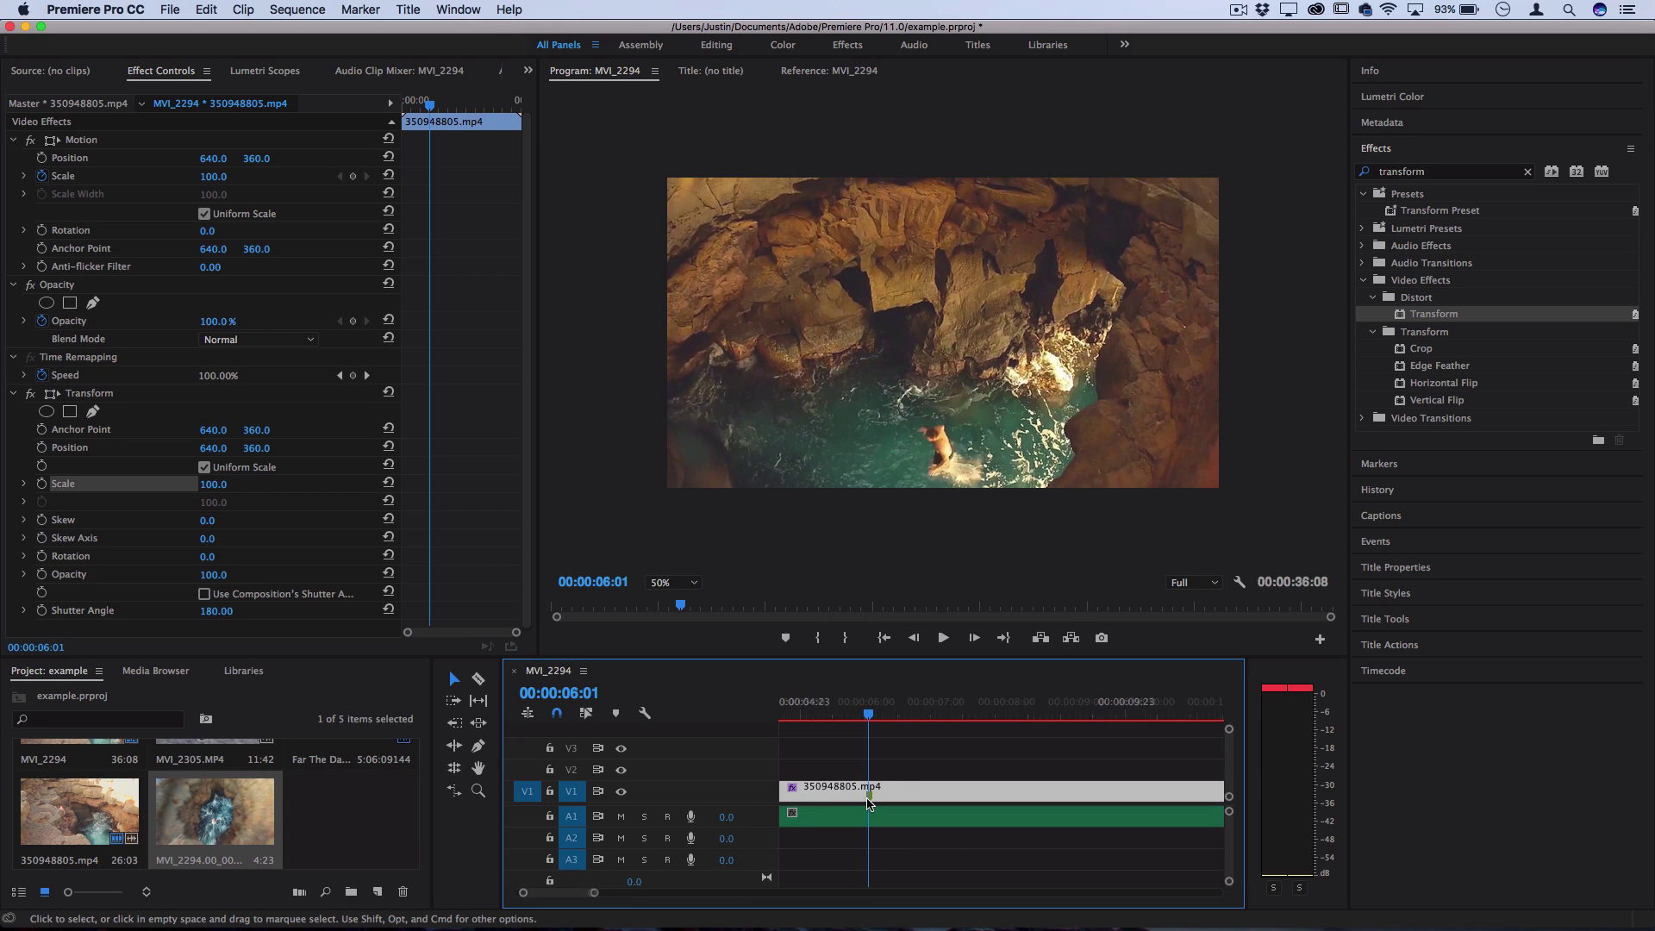
{"action": "scroll", "coordinate": [870, 797], "scroll_direction": "down", "scroll_amount": 1}
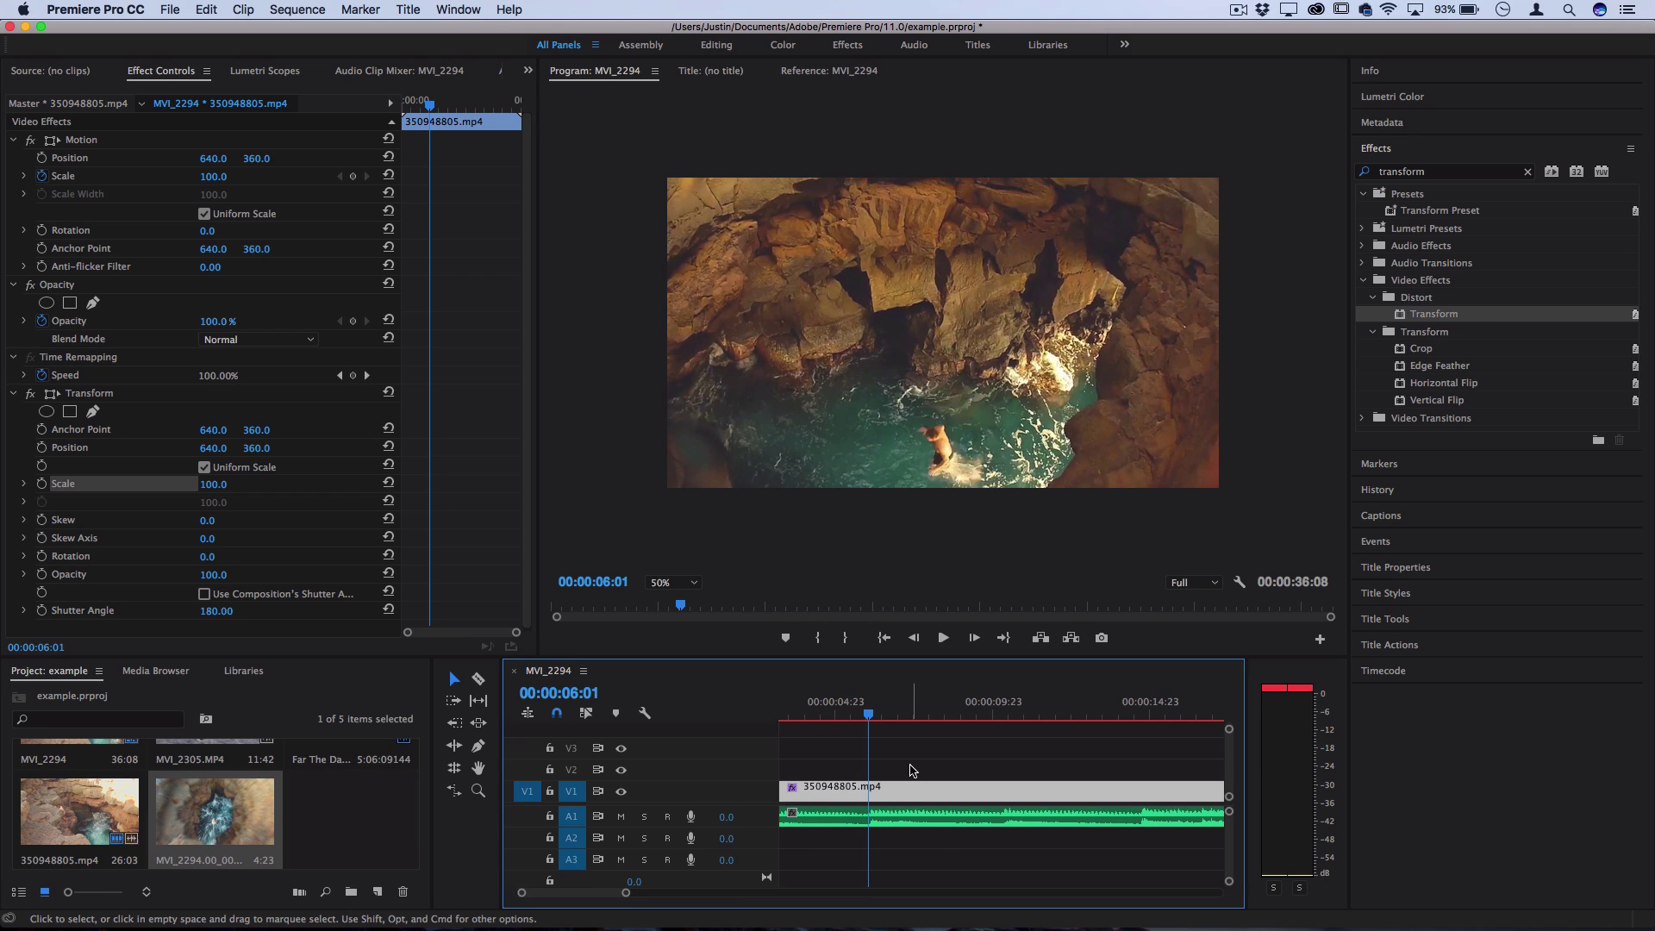
{"action": "left_click", "coordinate": [42, 484]}
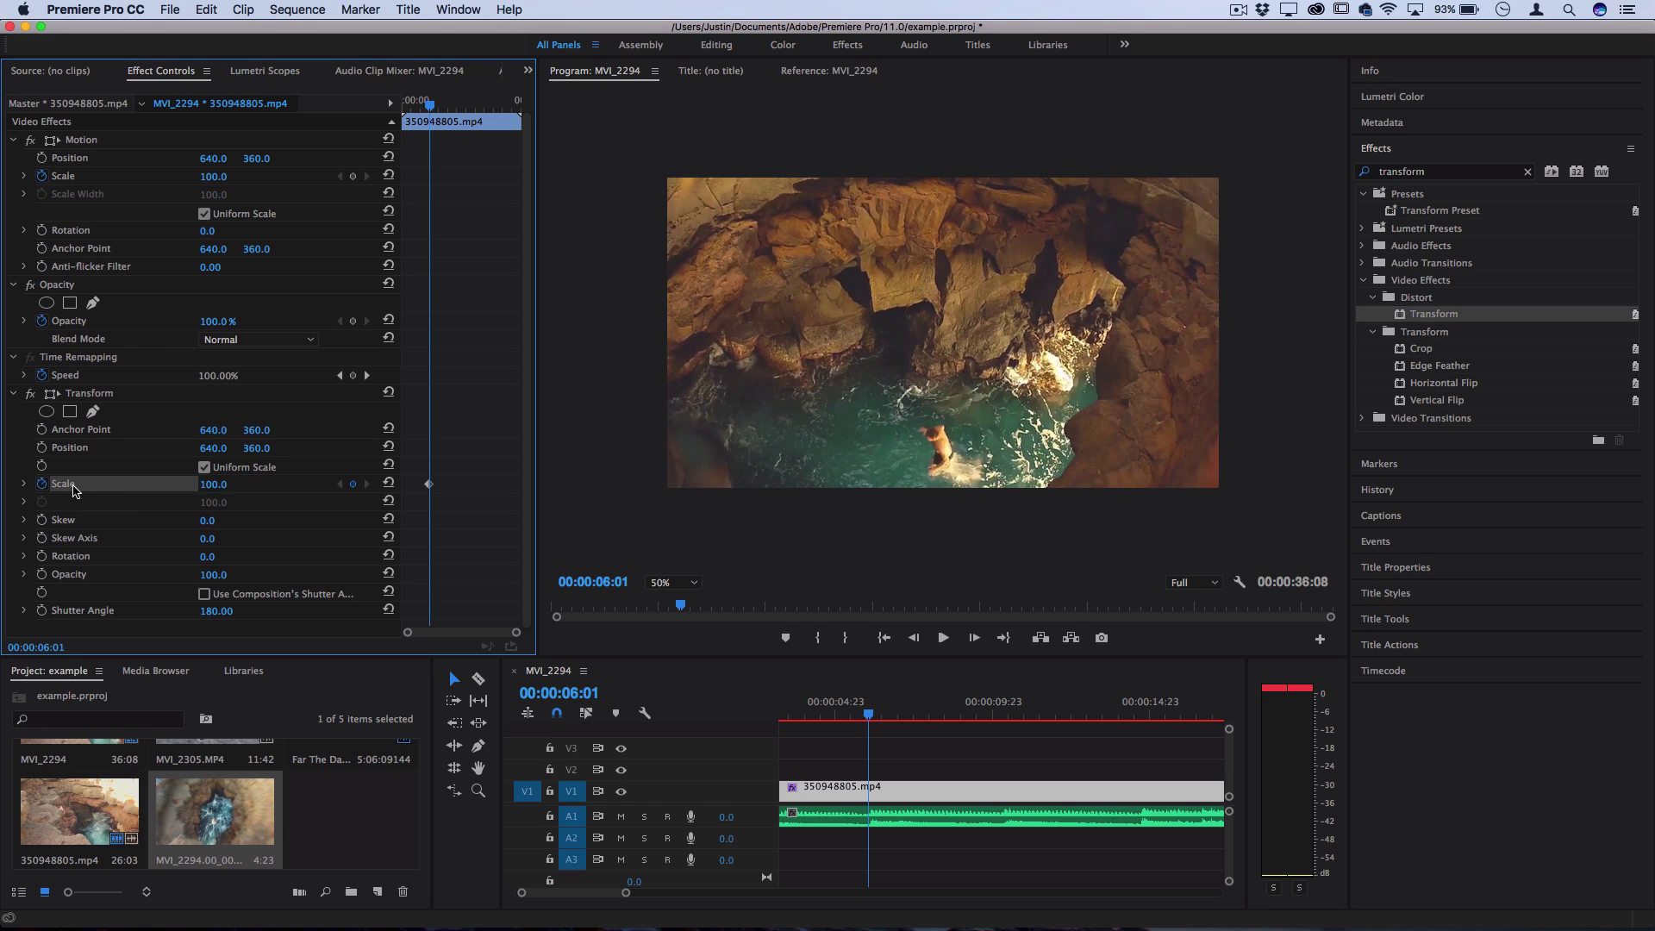
Set the Transform Scale keyframe at 06:01 to 140.
{"action": "left_click", "coordinate": [222, 484]}
{"action": "type", "text": "125"}
{"action": "key", "text": "BackSpace"}
{"action": "type", "text": "40"}
{"action": "key", "text": "Return"}
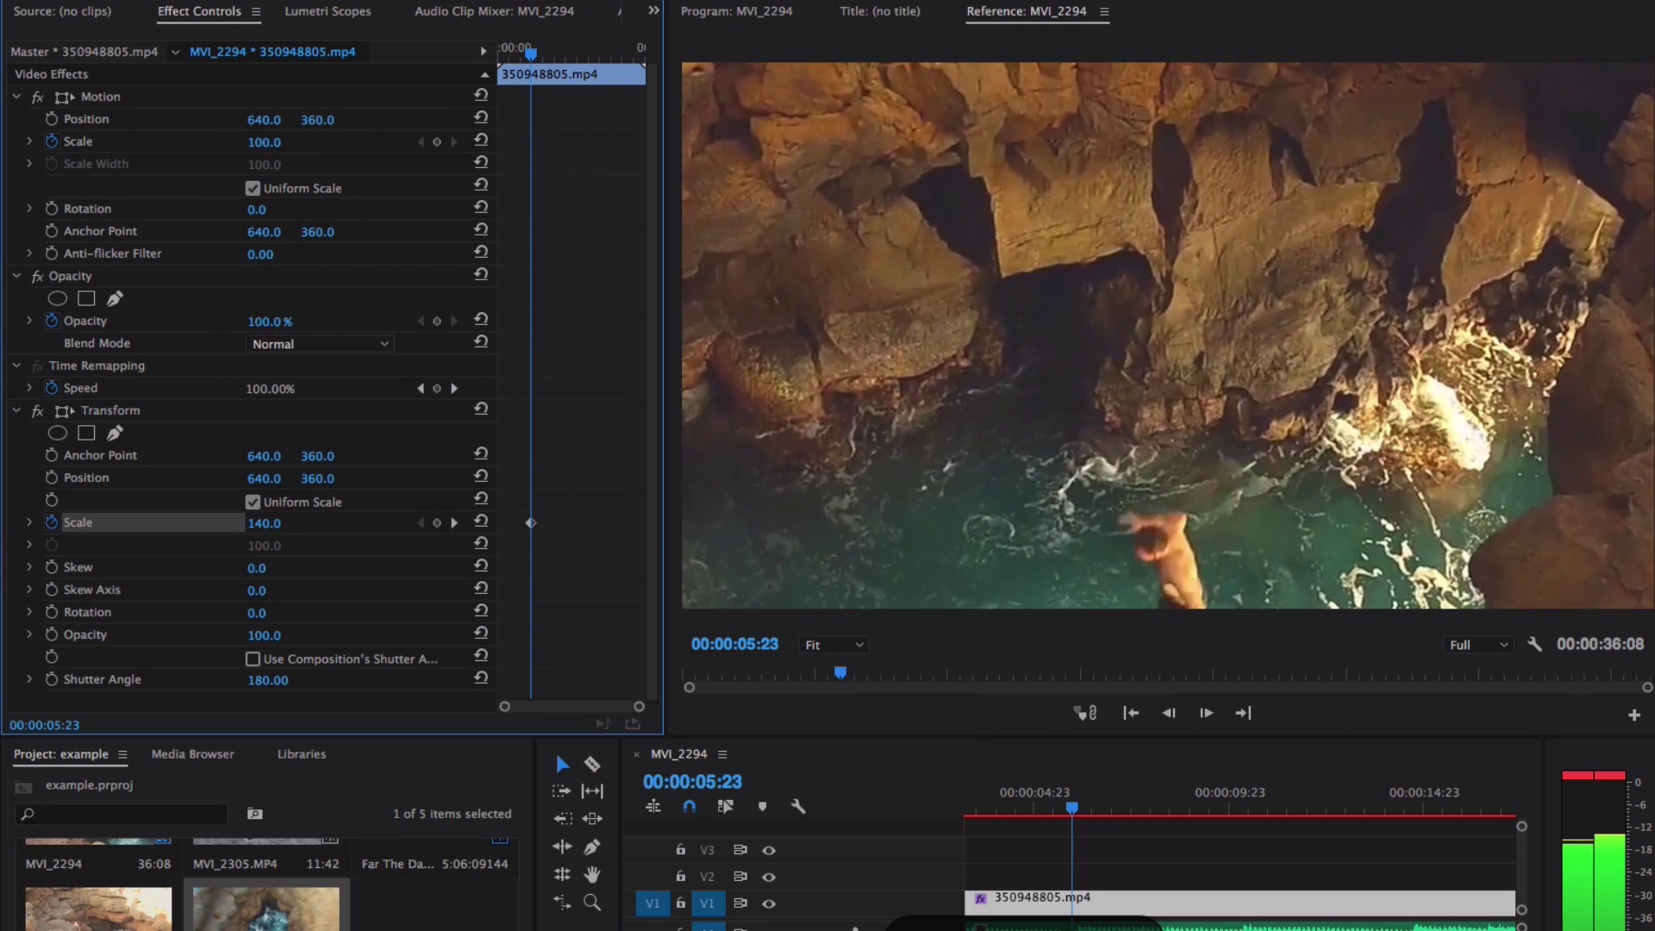
Add a Scale 100 keyframe at 00:00:05:21 and preview the resulting punch-in.
{"action": "key", "text": "Left"}
{"action": "key", "text": "Left"}
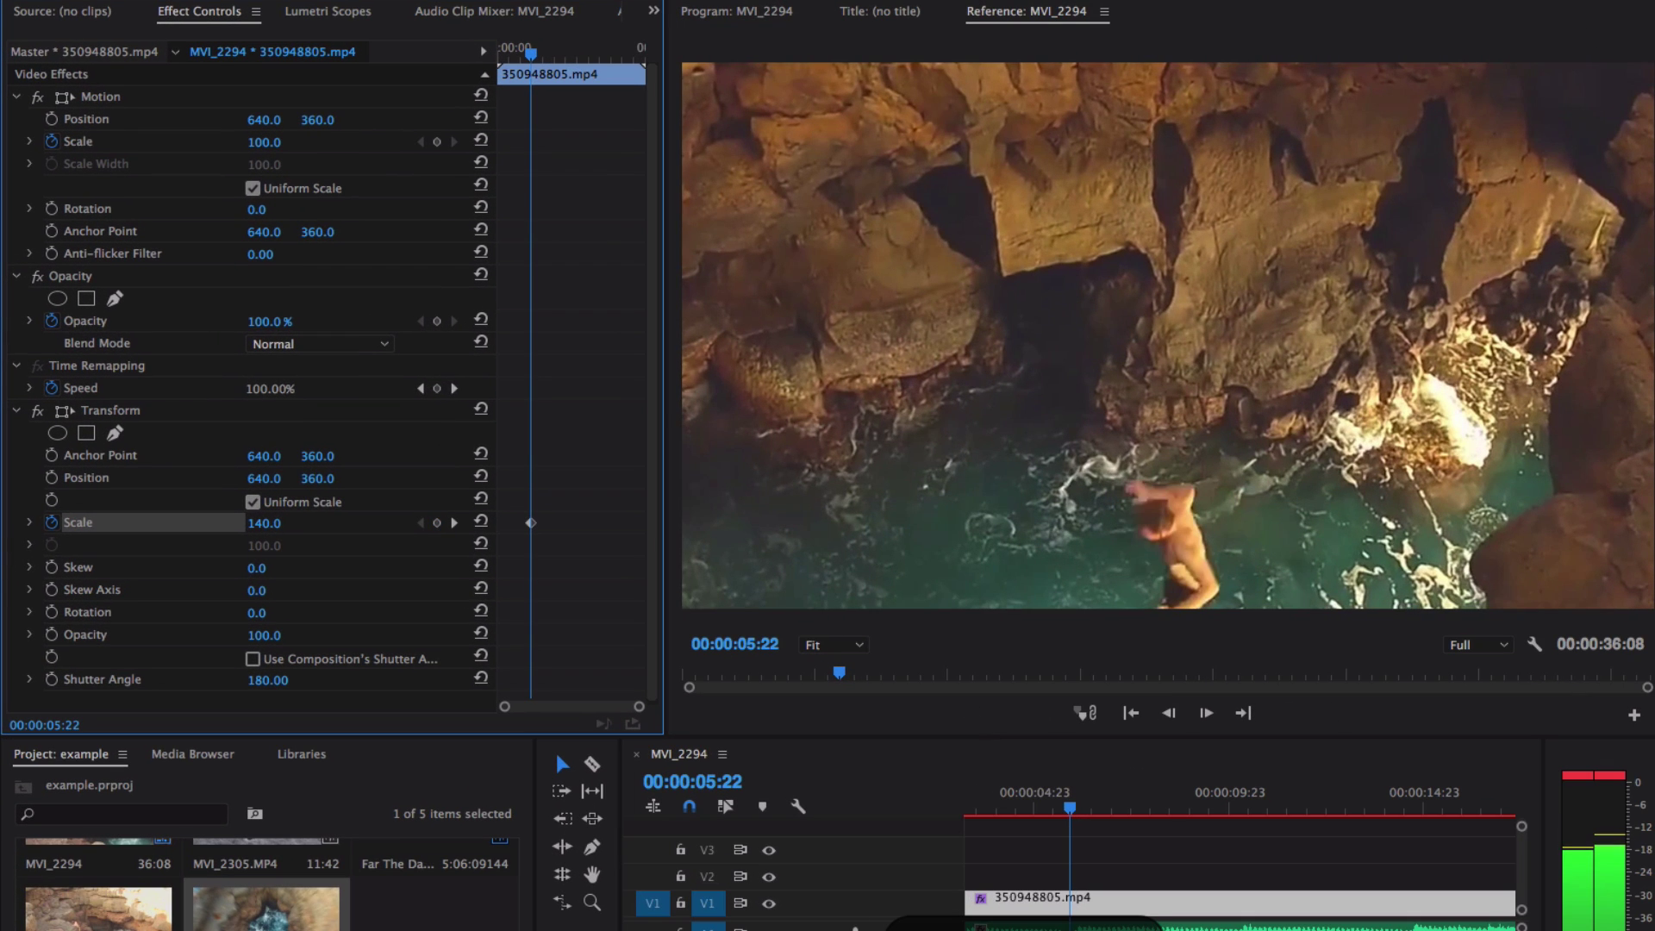
{"action": "left_click", "coordinate": [263, 523]}
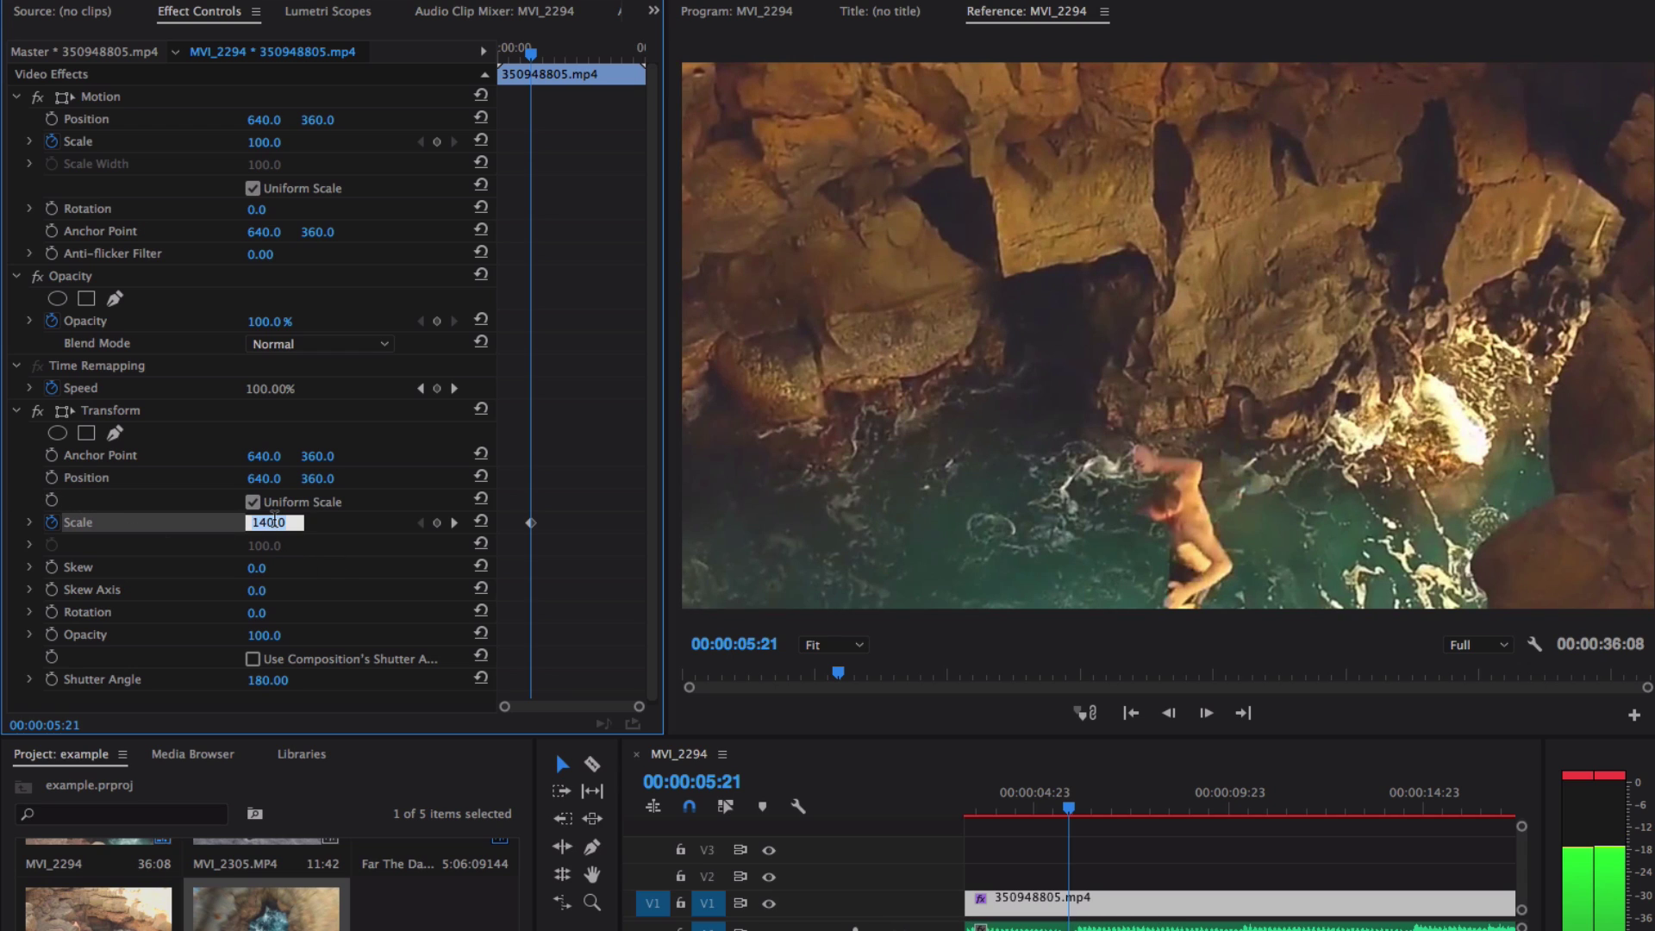
{"action": "type", "text": "100"}
{"action": "key", "text": "Return"}
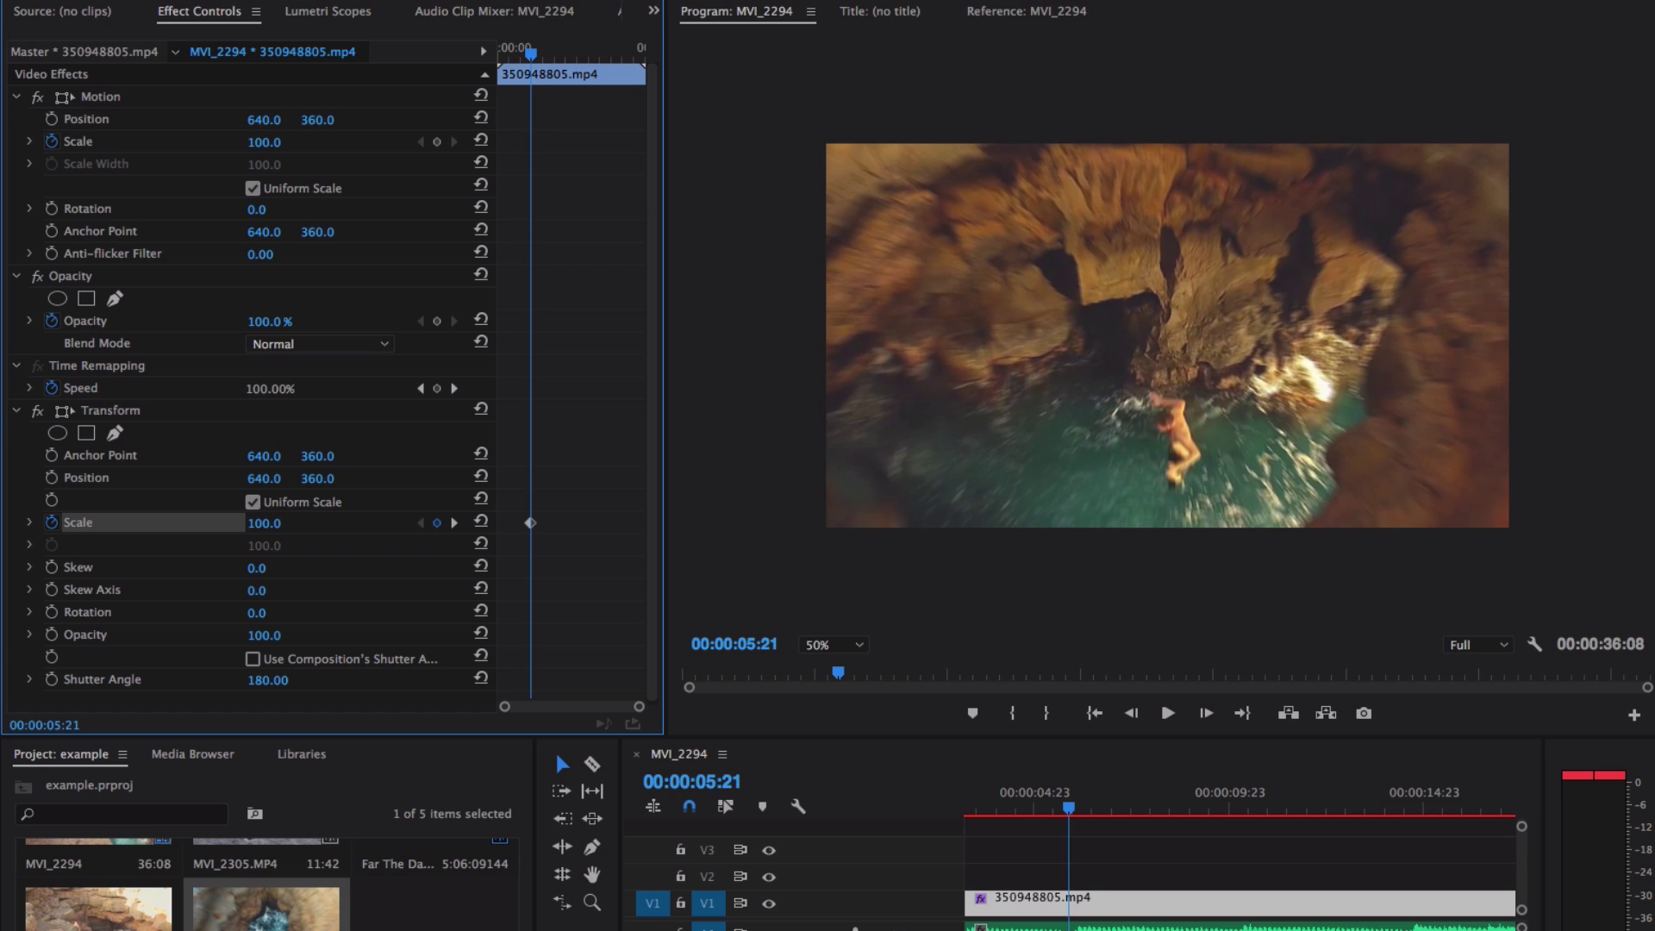
{"action": "key", "text": "shift+Right"}
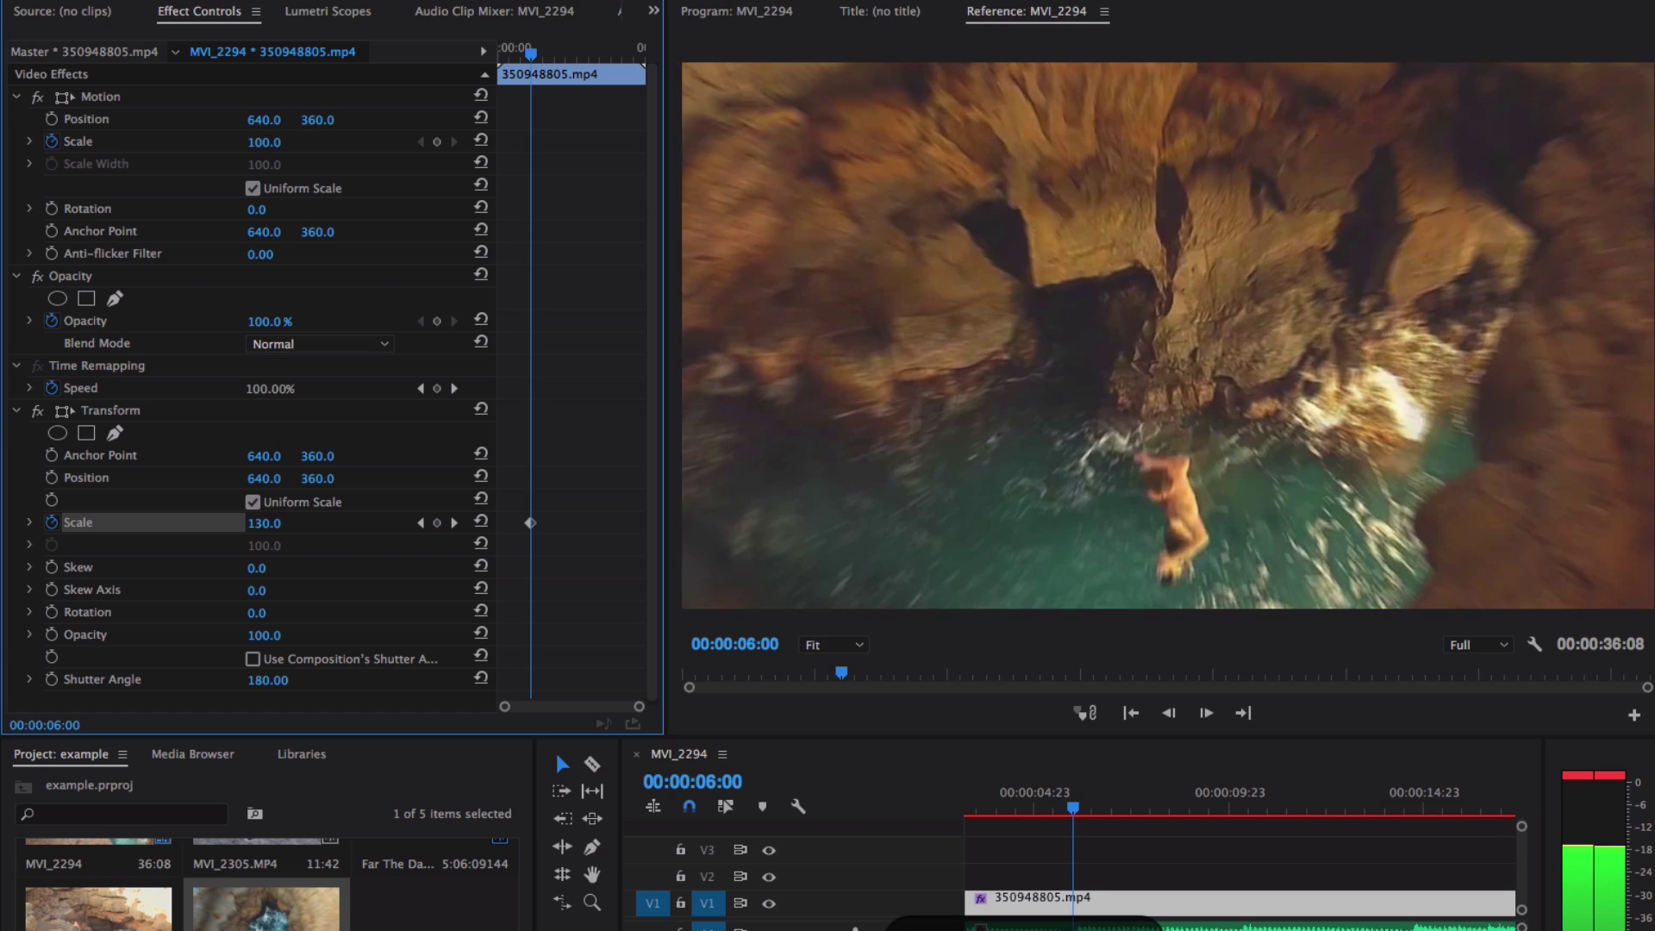
{"action": "key", "text": "Right"}
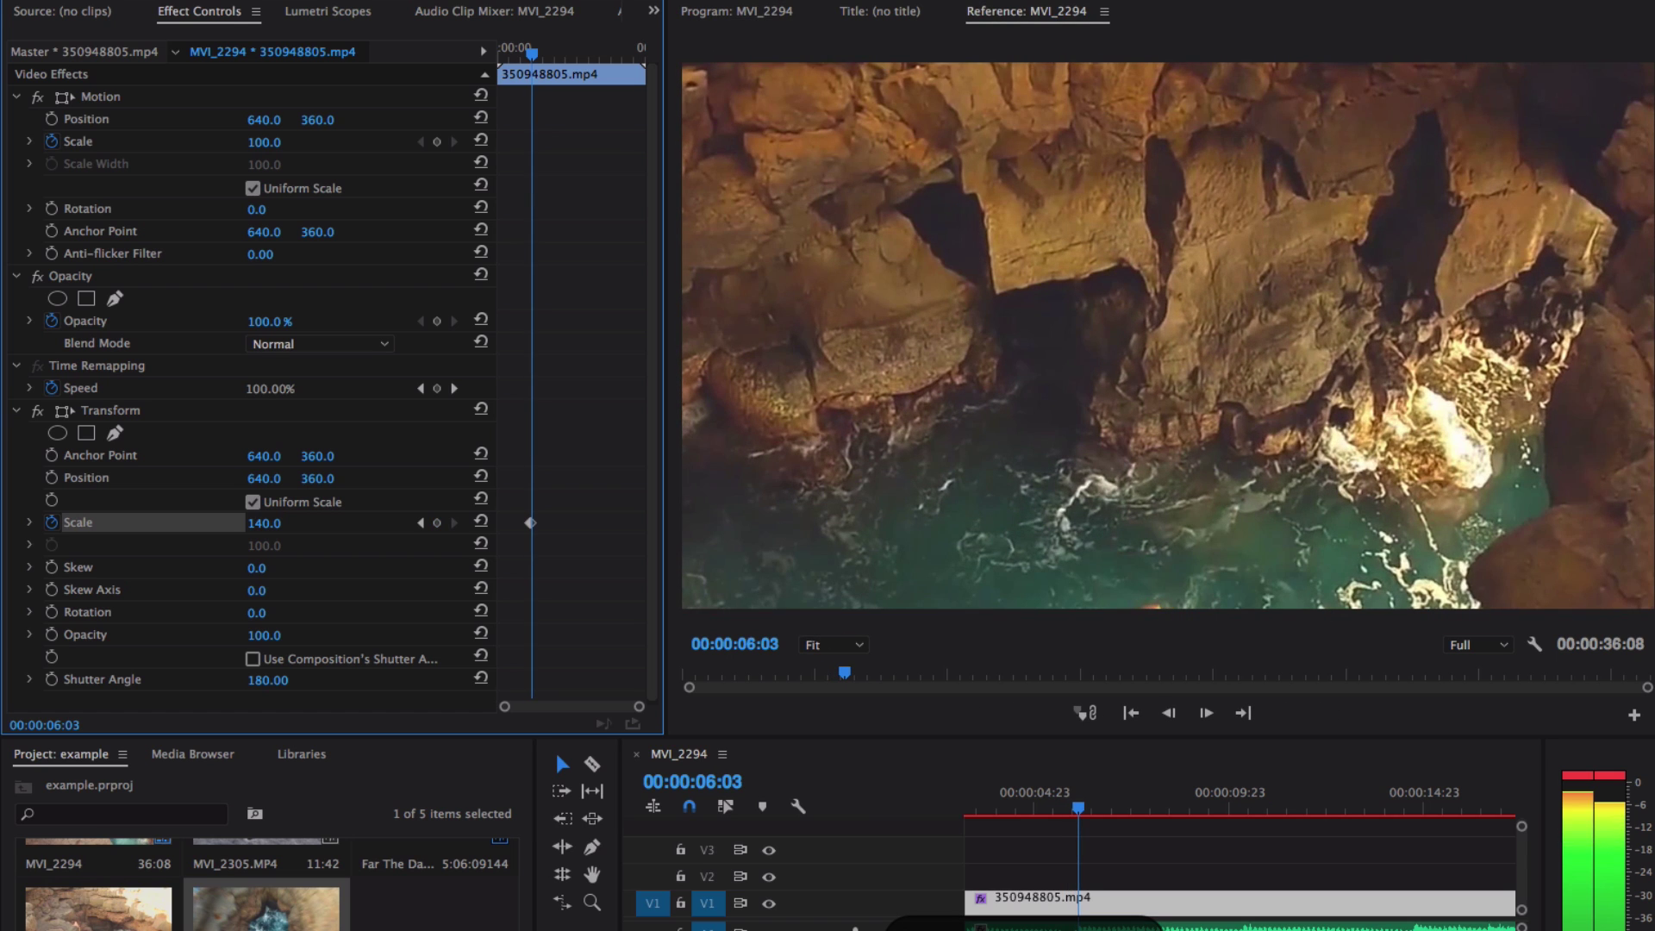
{"action": "key", "text": "shift+4"}
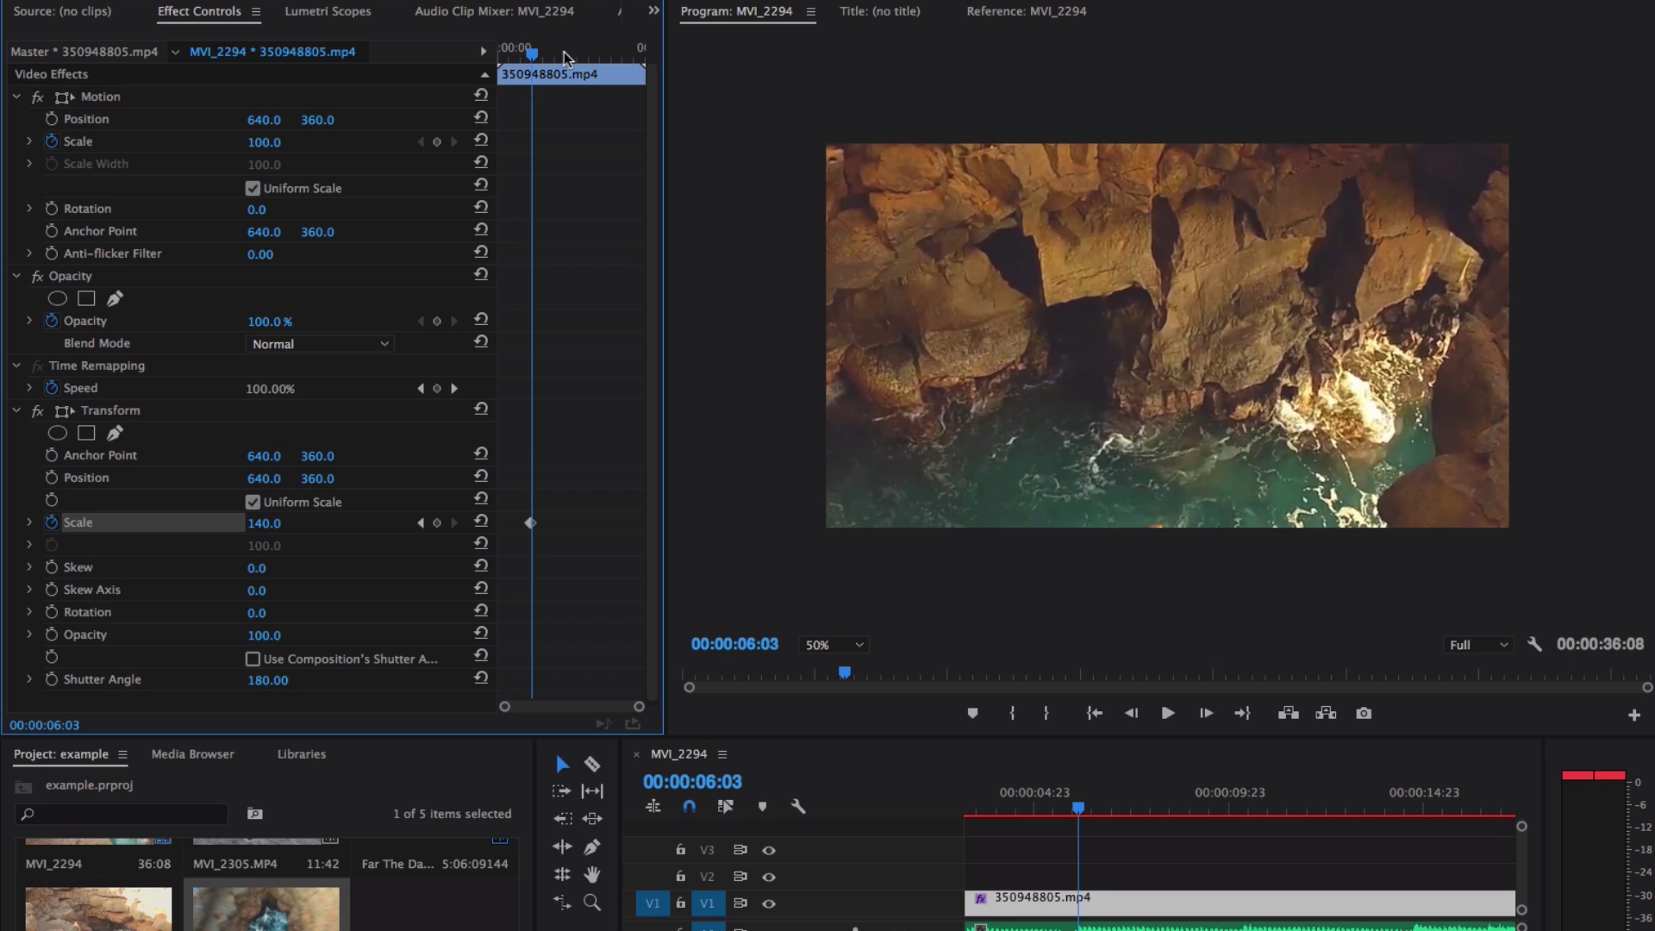
Add a Transform Scale keyframe of 100 at 00:00:10:13.
{"action": "left_click_drag", "start_coordinate": [557, 52], "coordinate": [557, 54]}
{"action": "left_click", "coordinate": [267, 523]}
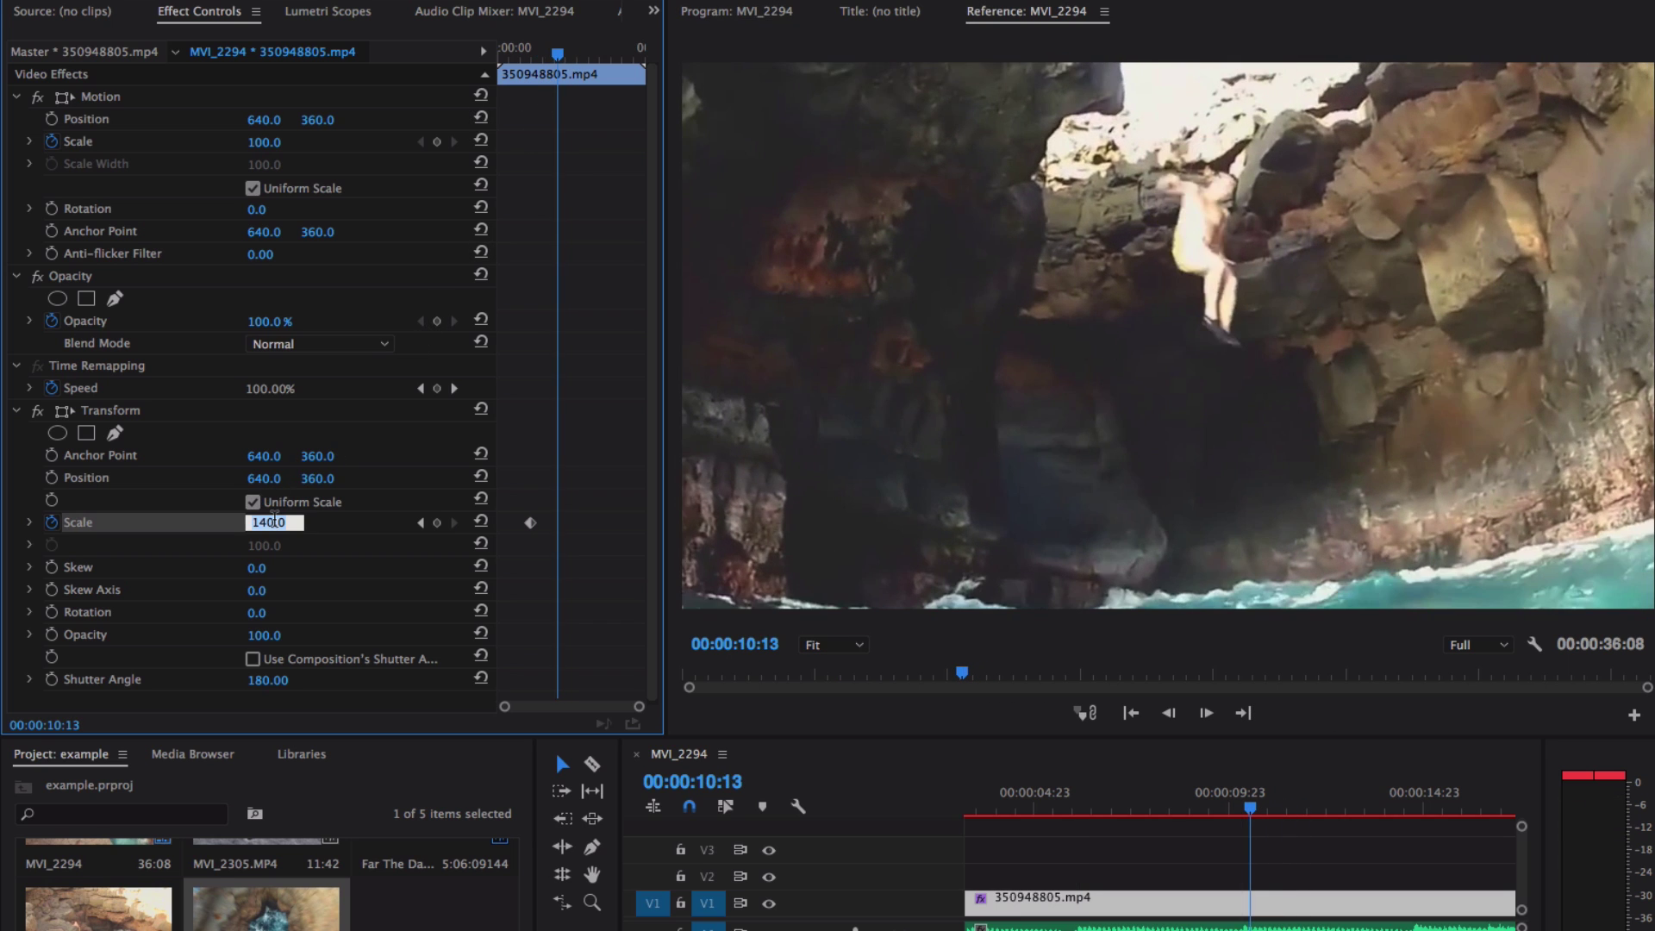
{"action": "type", "text": "100"}
{"action": "key", "text": "Return"}
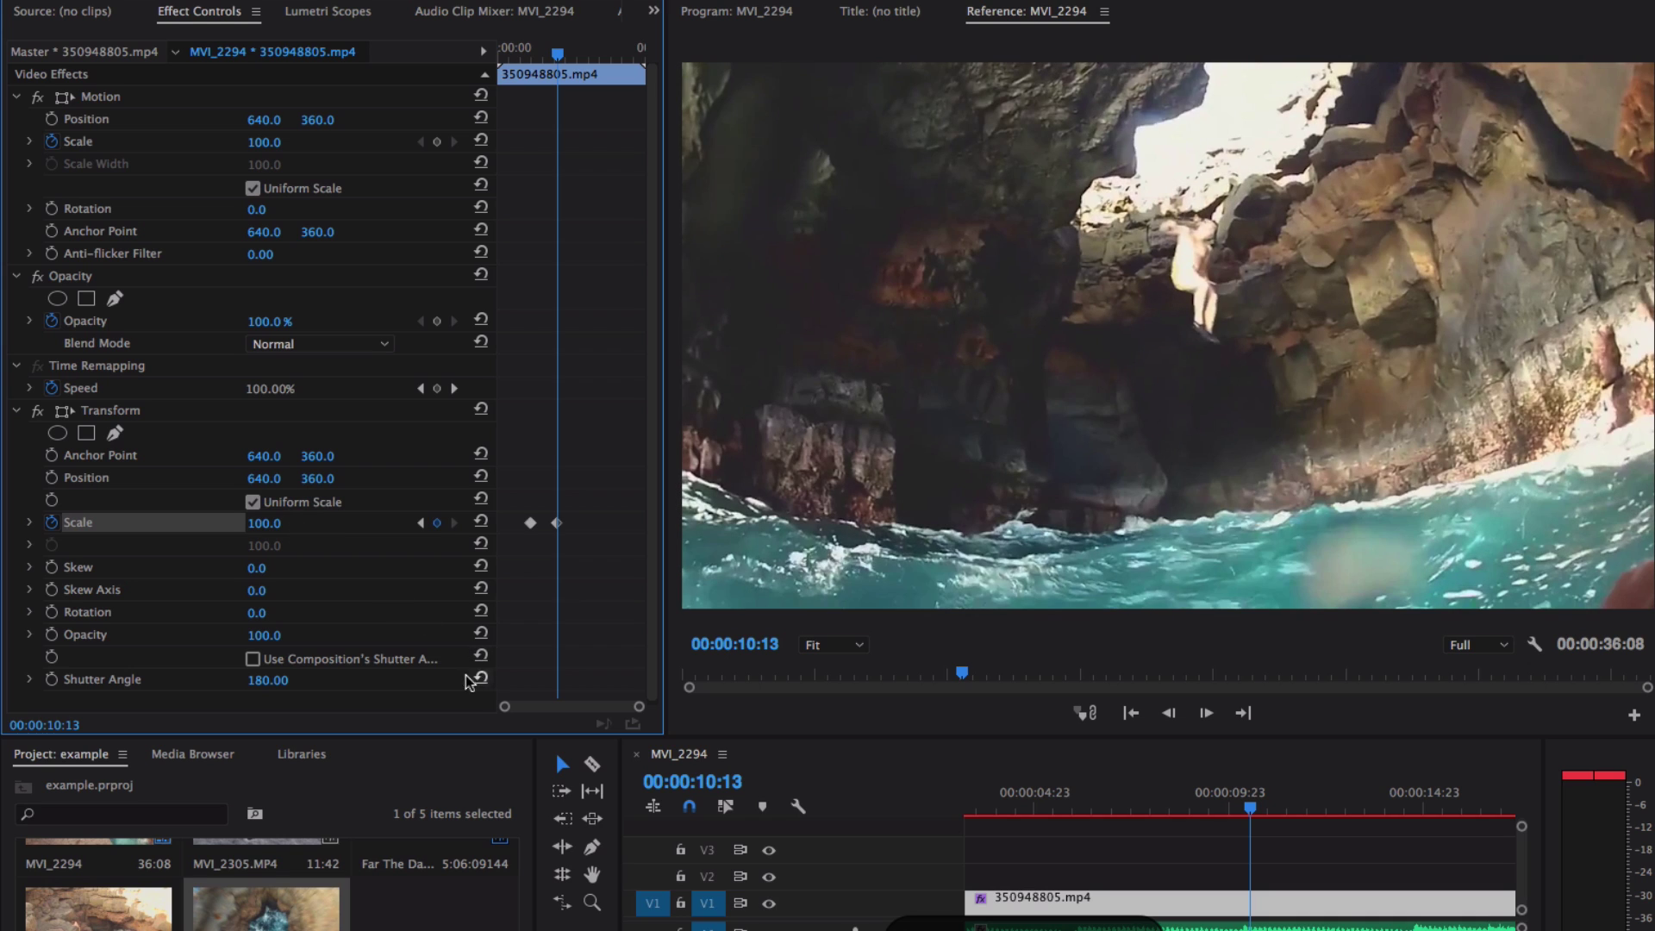
Step through the Scale keyframes at 05:21, 06:01 and 10:13 to verify them.
{"action": "left_click", "coordinate": [537, 55]}
{"action": "scroll", "coordinate": [528, 525], "scroll_direction": "up", "scroll_amount": 3}
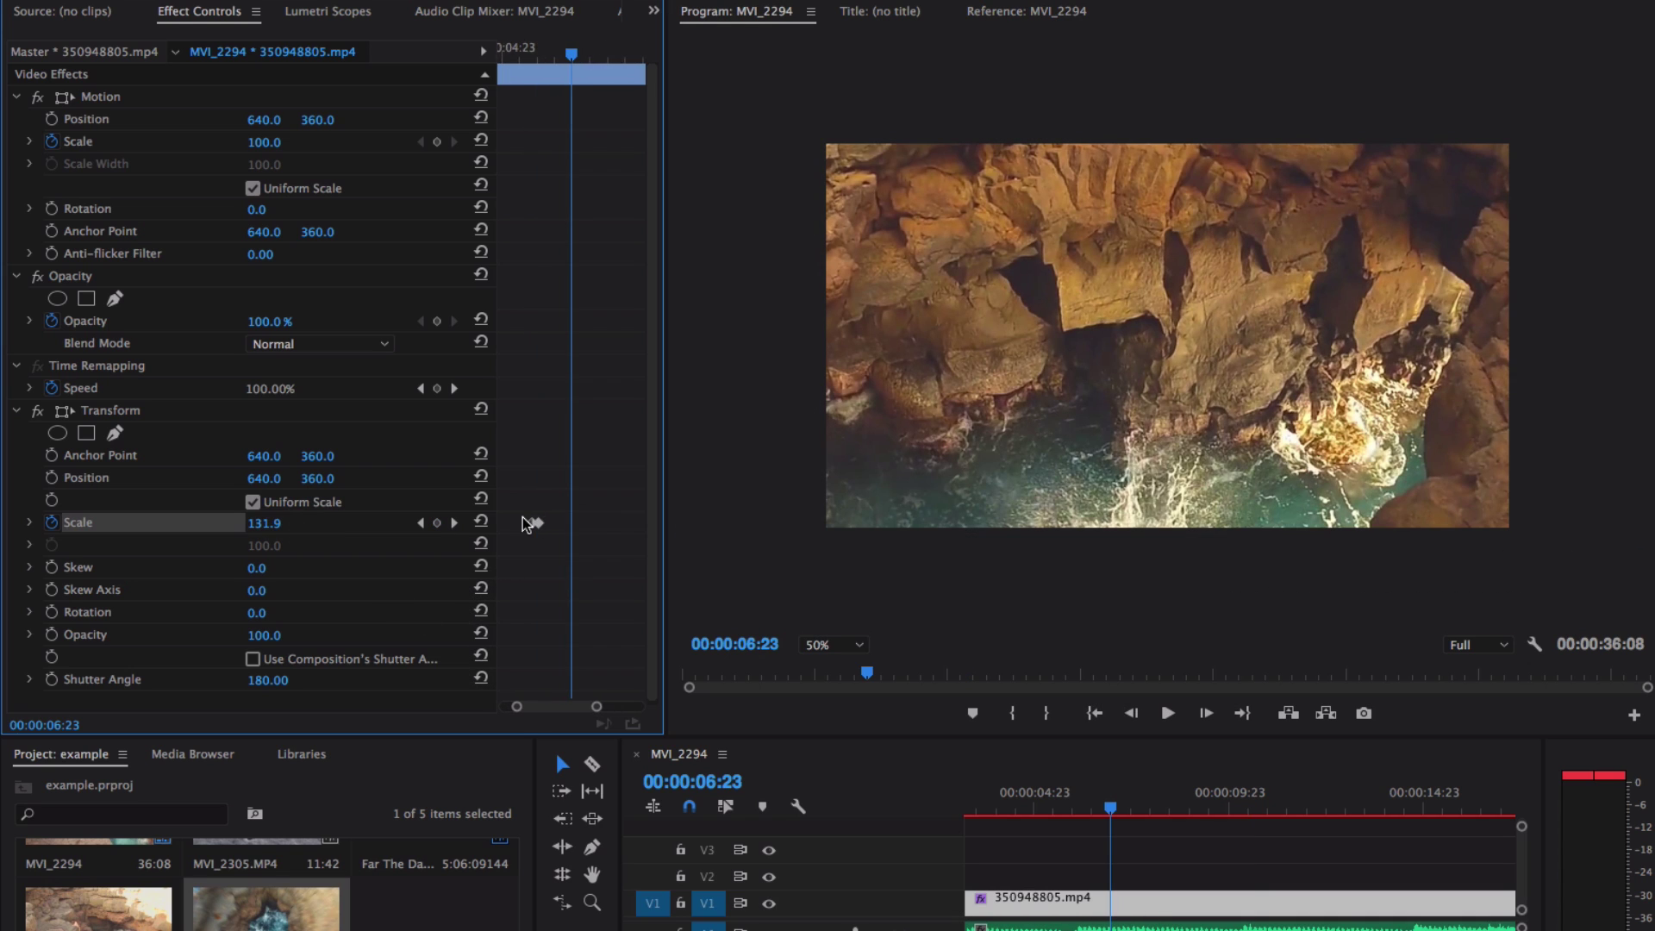
{"action": "left_click", "coordinate": [456, 524]}
{"action": "left_click", "coordinate": [421, 523]}
{"action": "scroll", "coordinate": [585, 528], "scroll_direction": "up", "scroll_amount": 3}
{"action": "left_click", "coordinate": [420, 522]}
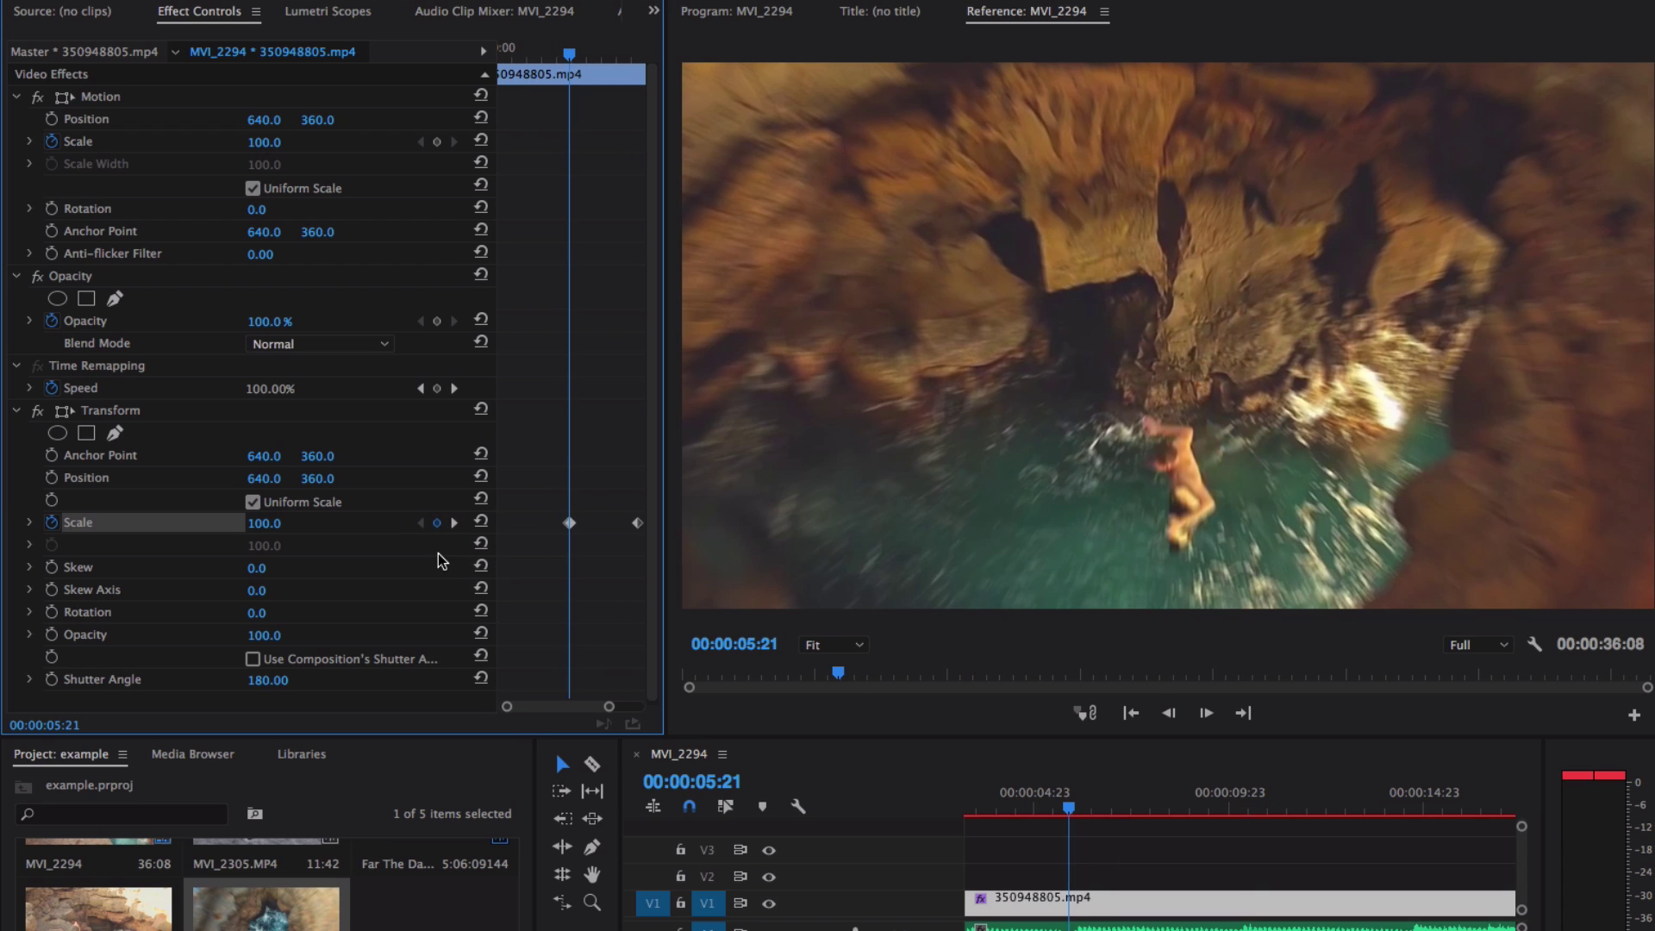
{"action": "left_click", "coordinate": [456, 524]}
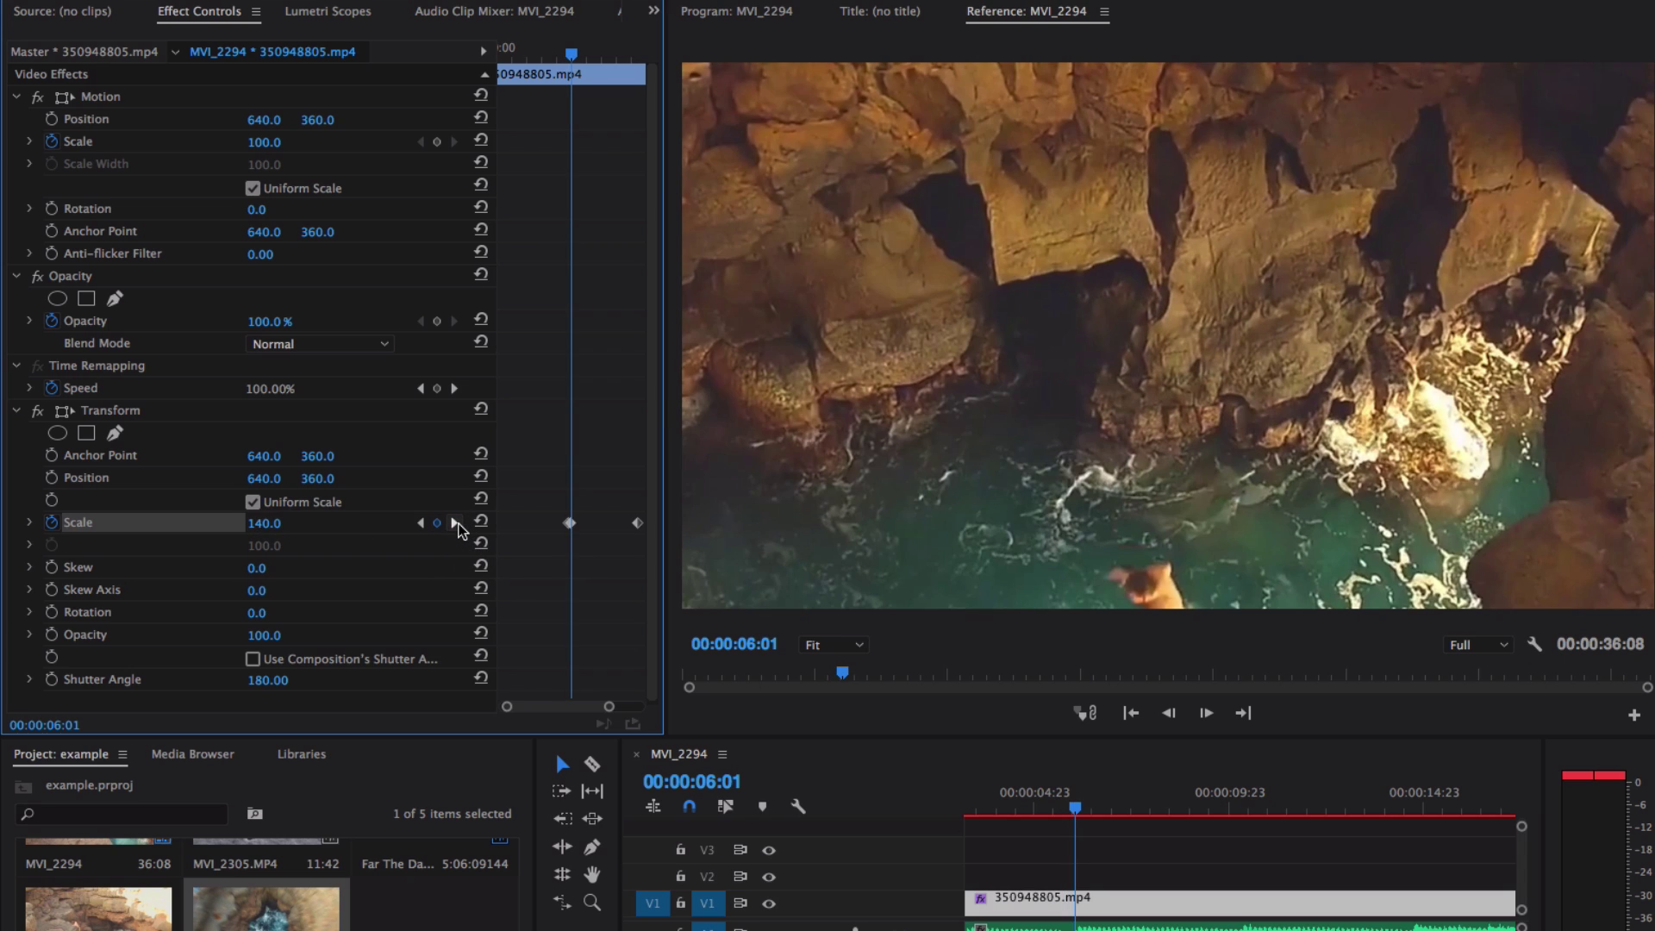
{"action": "left_click", "coordinate": [457, 523]}
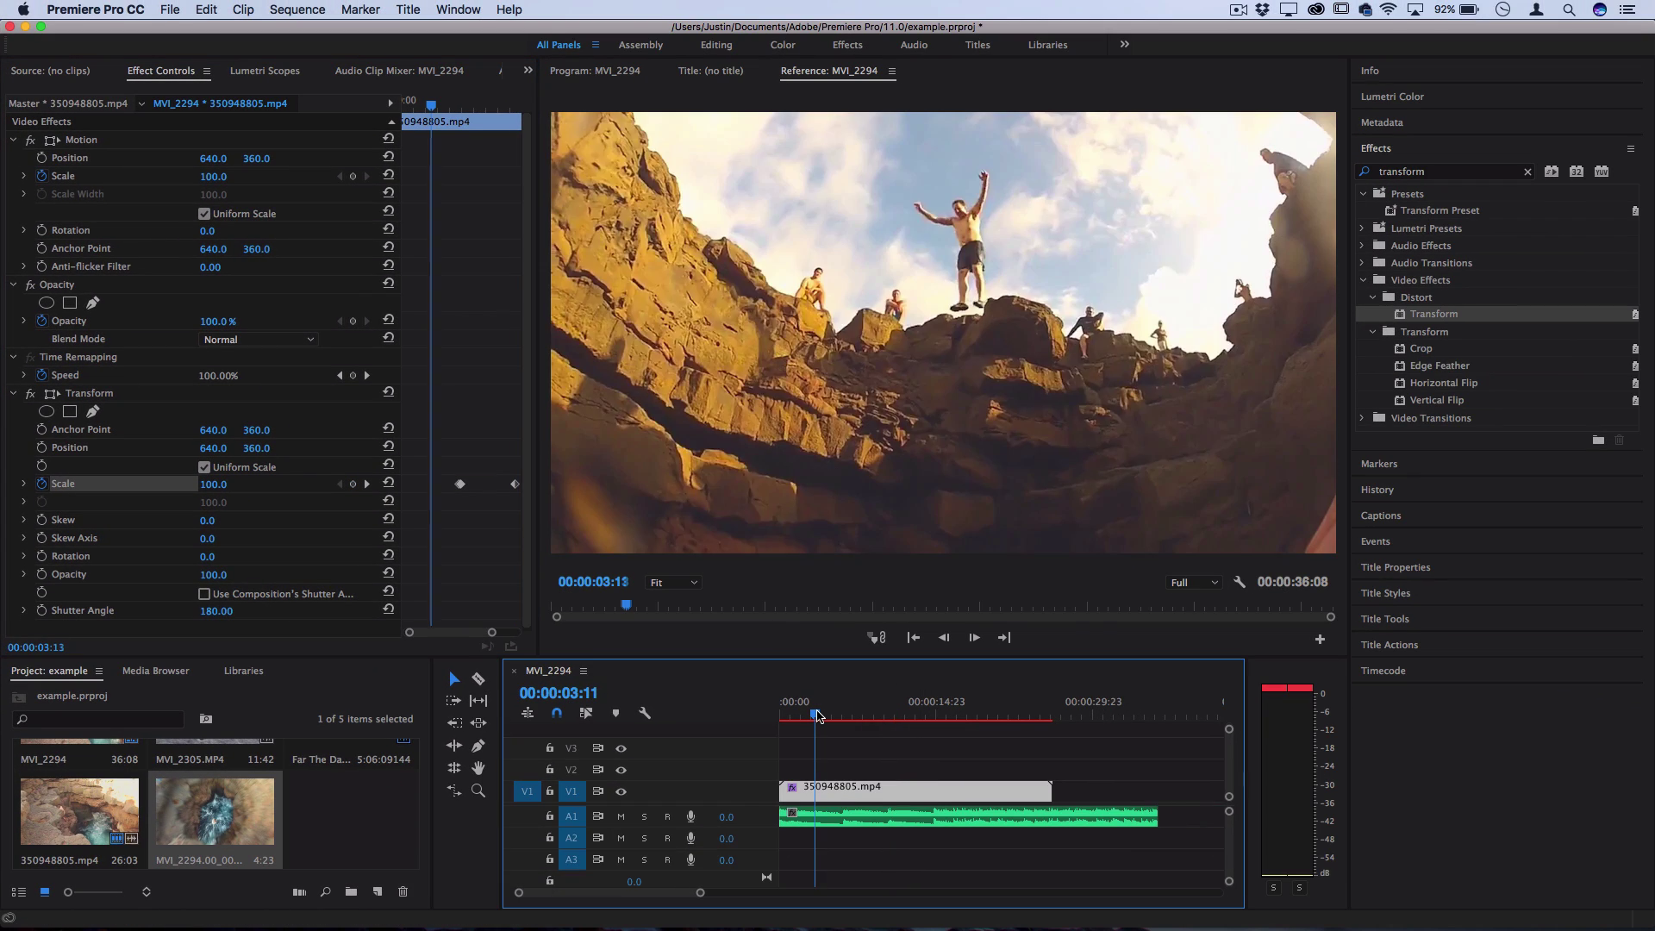
{"action": "key", "text": "space"}
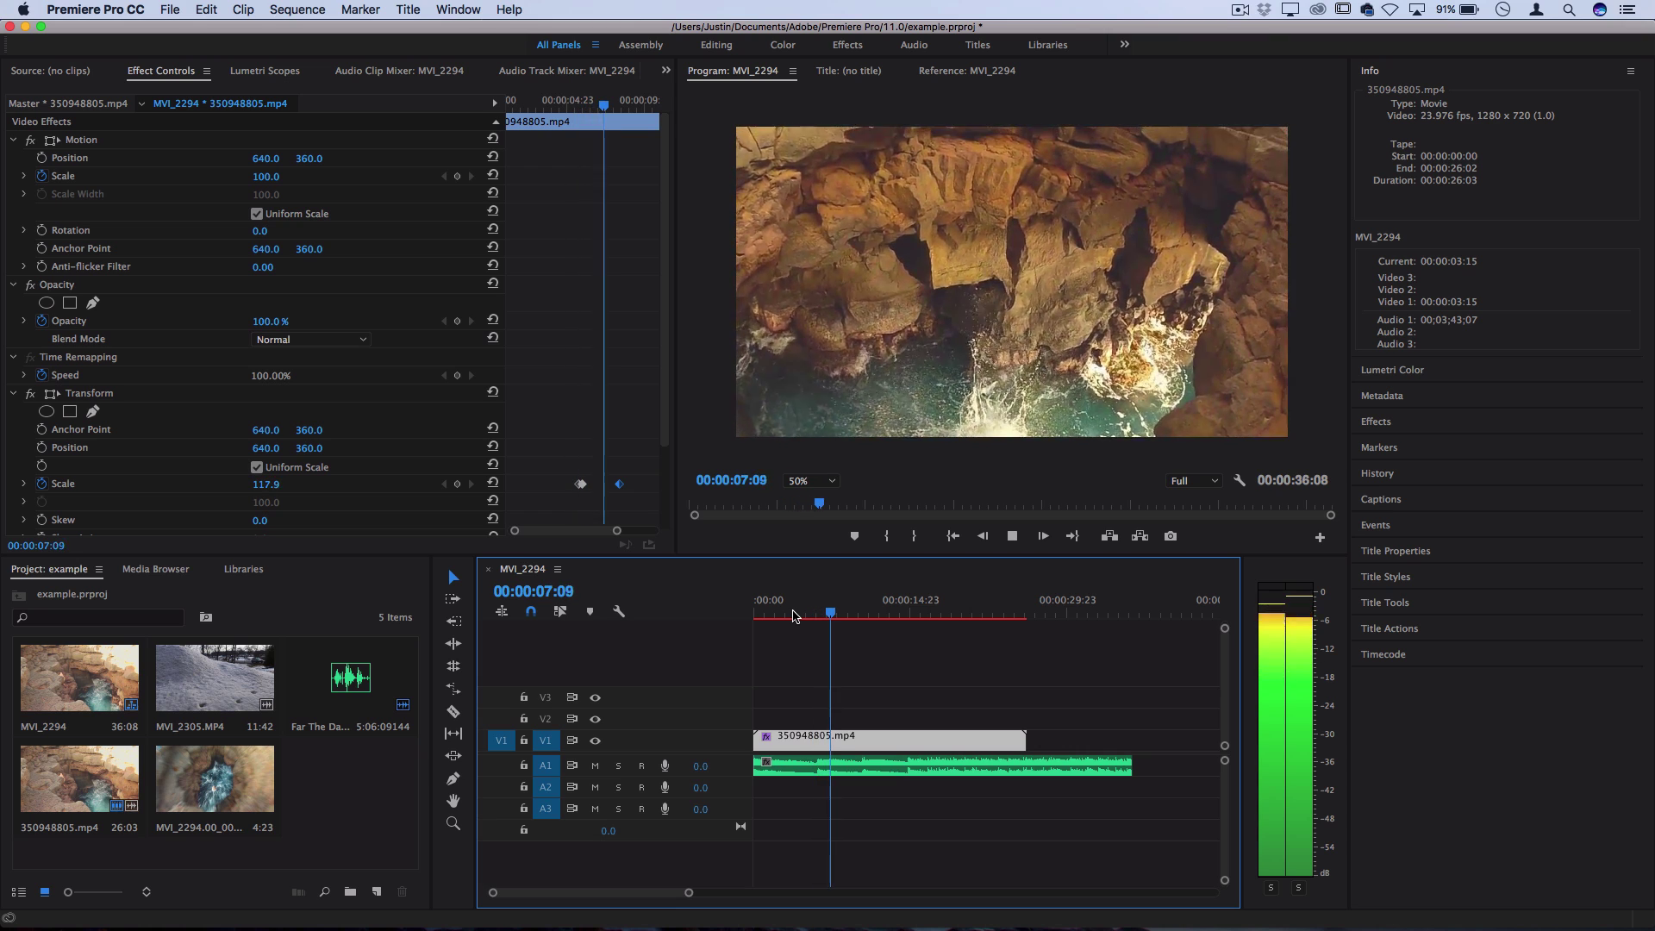
{"action": "key", "text": "space"}
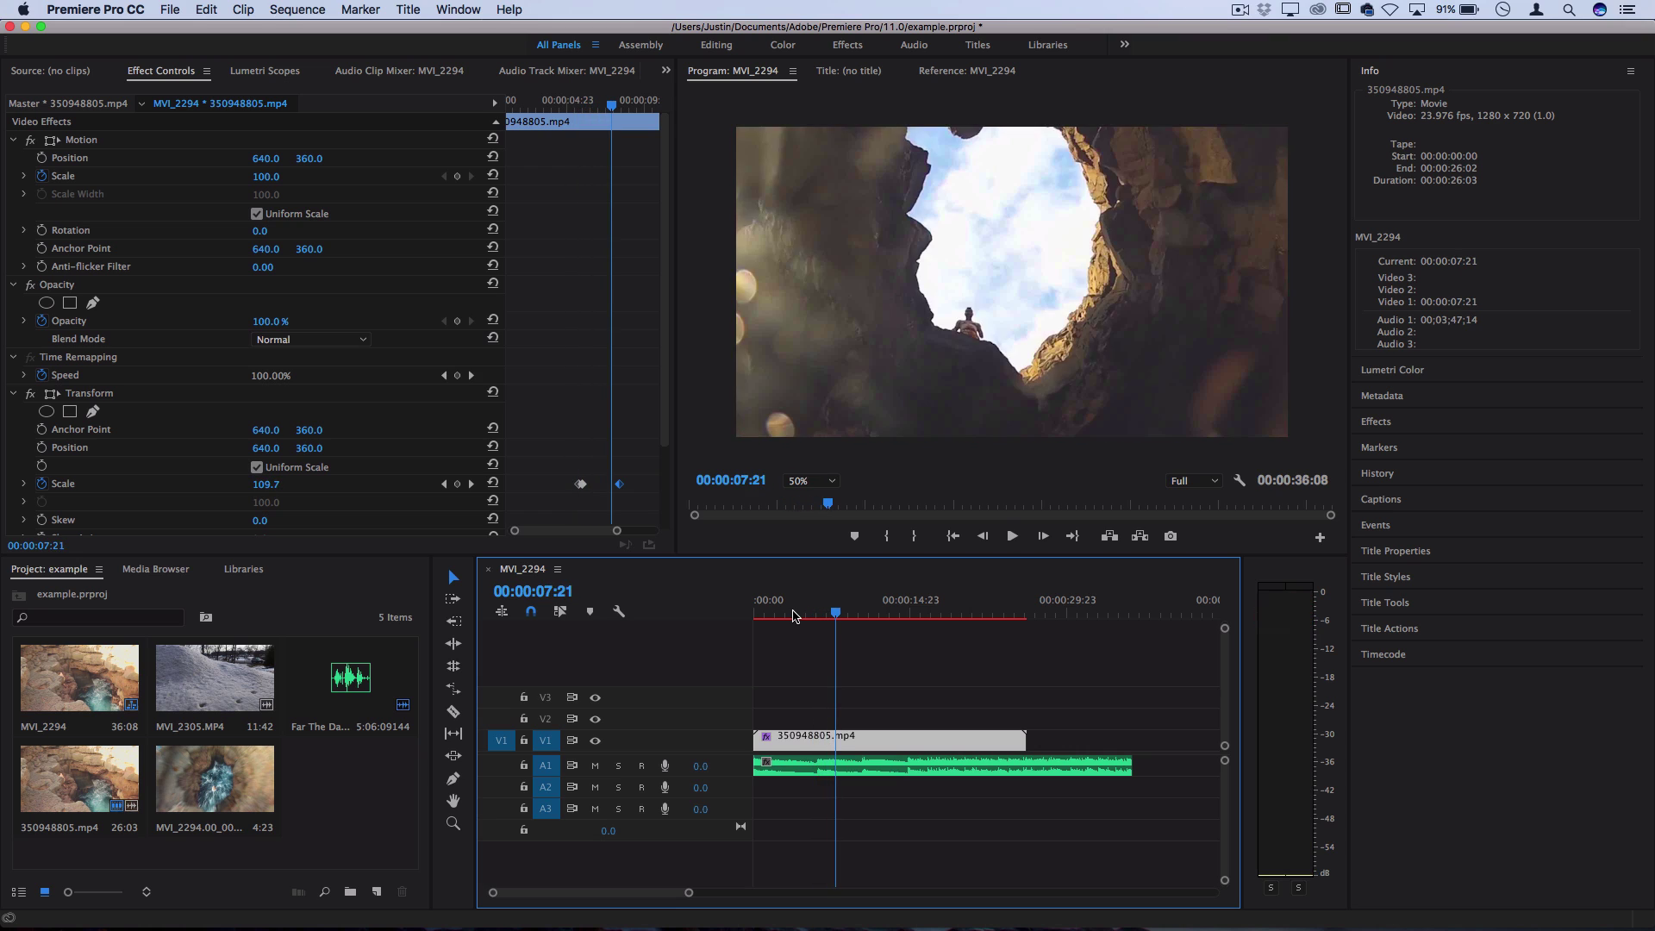
{"action": "left_click", "coordinate": [815, 614]}
{"action": "mouse_move", "coordinate": [817, 613]}
{"action": "left_mouse_down"}
{"action": "mouse_move", "coordinate": [931, 614]}
{"action": "mouse_move", "coordinate": [817, 614]}
{"action": "left_mouse_up"}
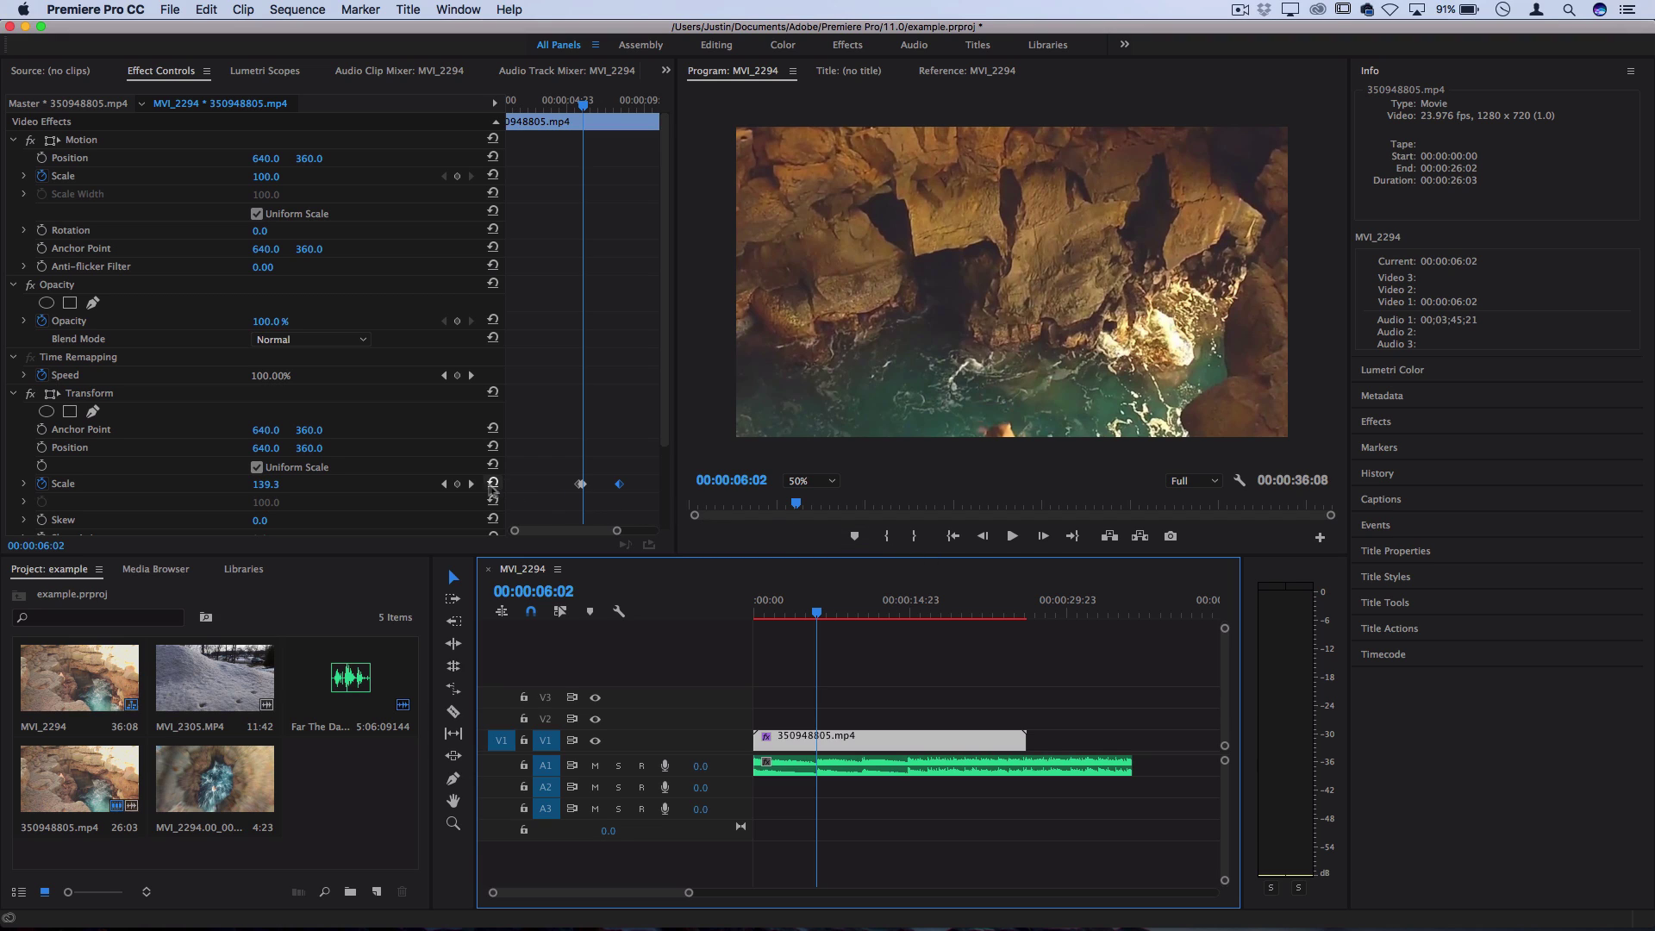
{"action": "left_click", "coordinate": [446, 486]}
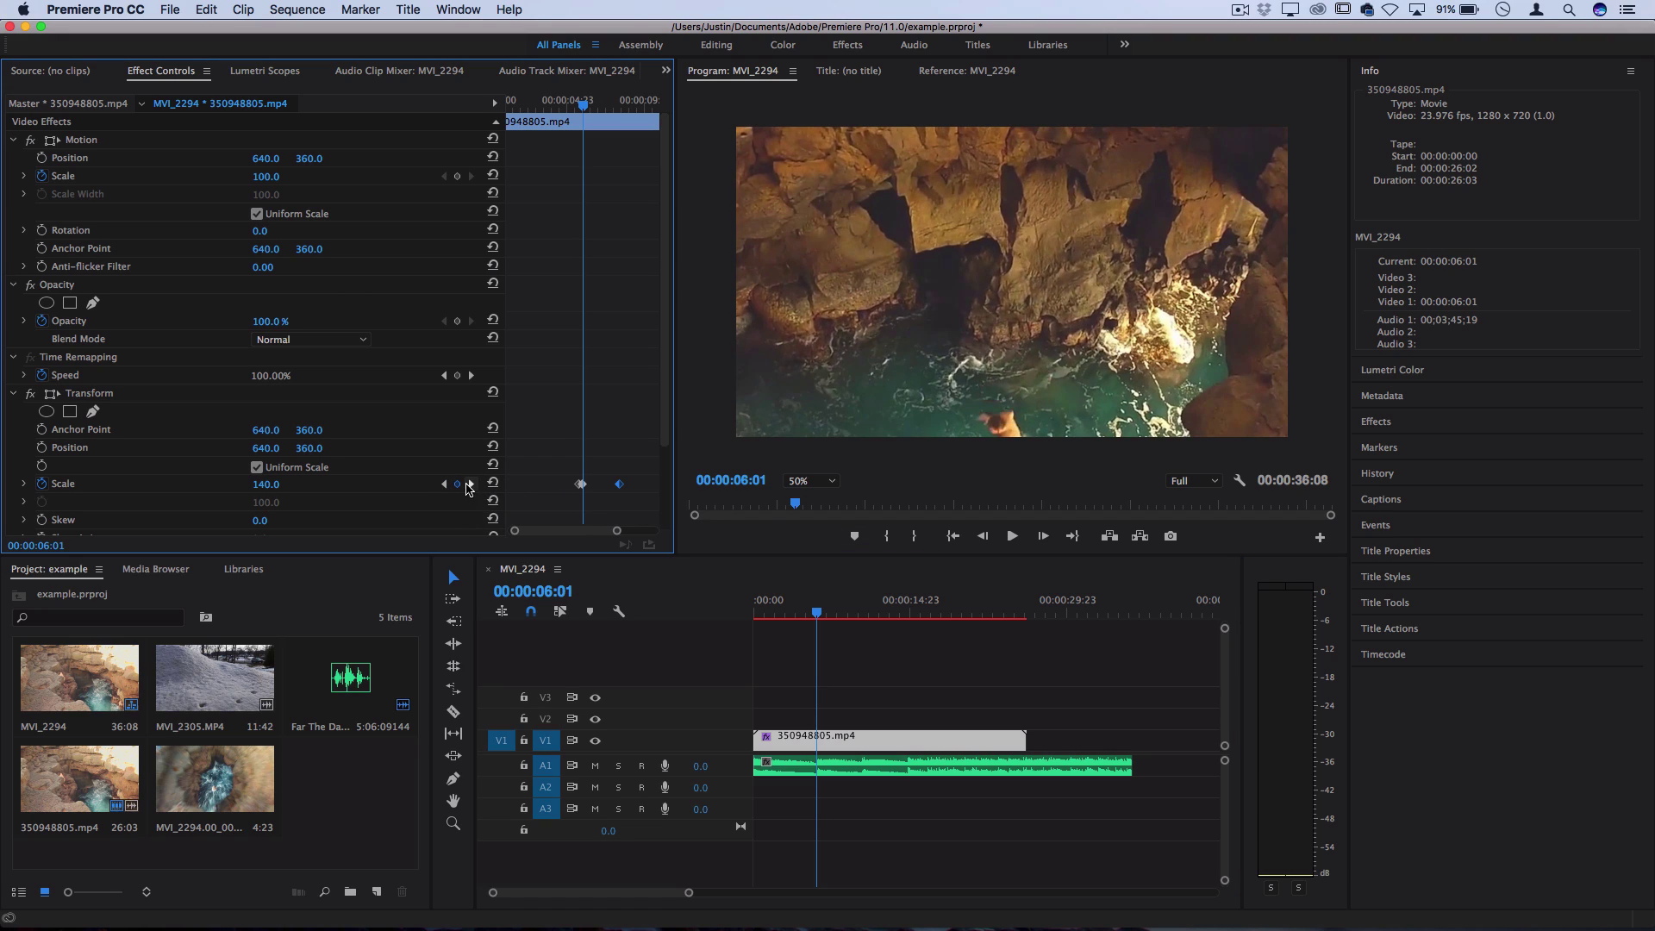
At the 06:01 Scale keyframe, keyframe the Transform Anchor Point to 640, 449.
{"action": "left_click", "coordinate": [445, 484]}
{"action": "left_click", "coordinate": [469, 486]}
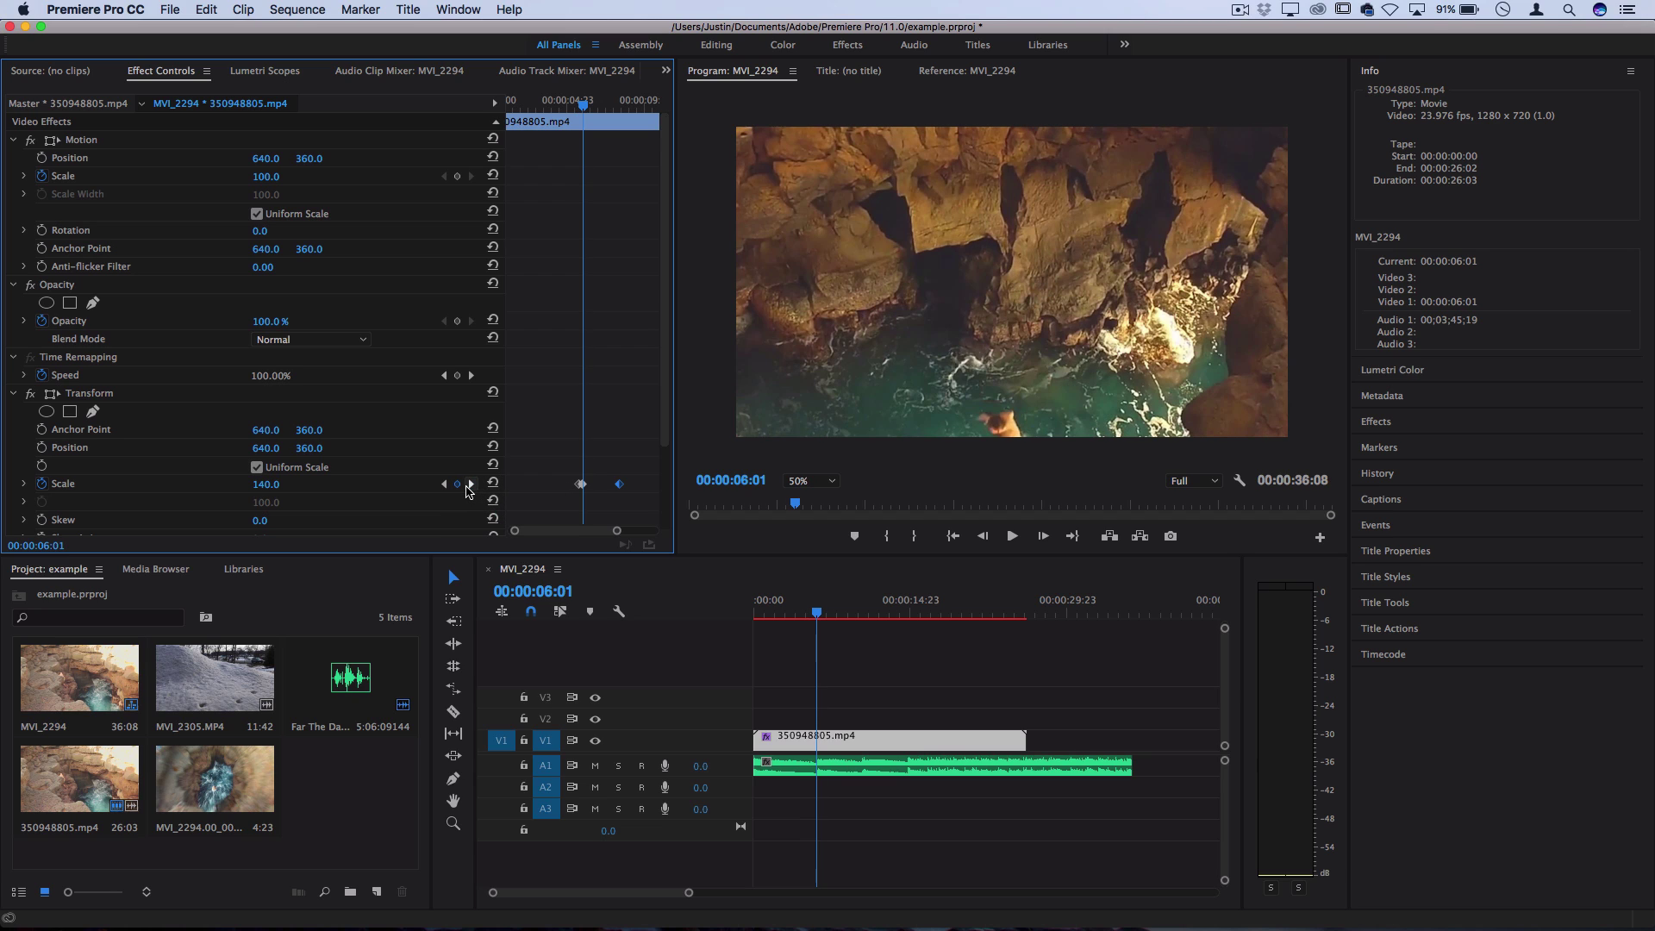
{"action": "left_click", "coordinate": [41, 430]}
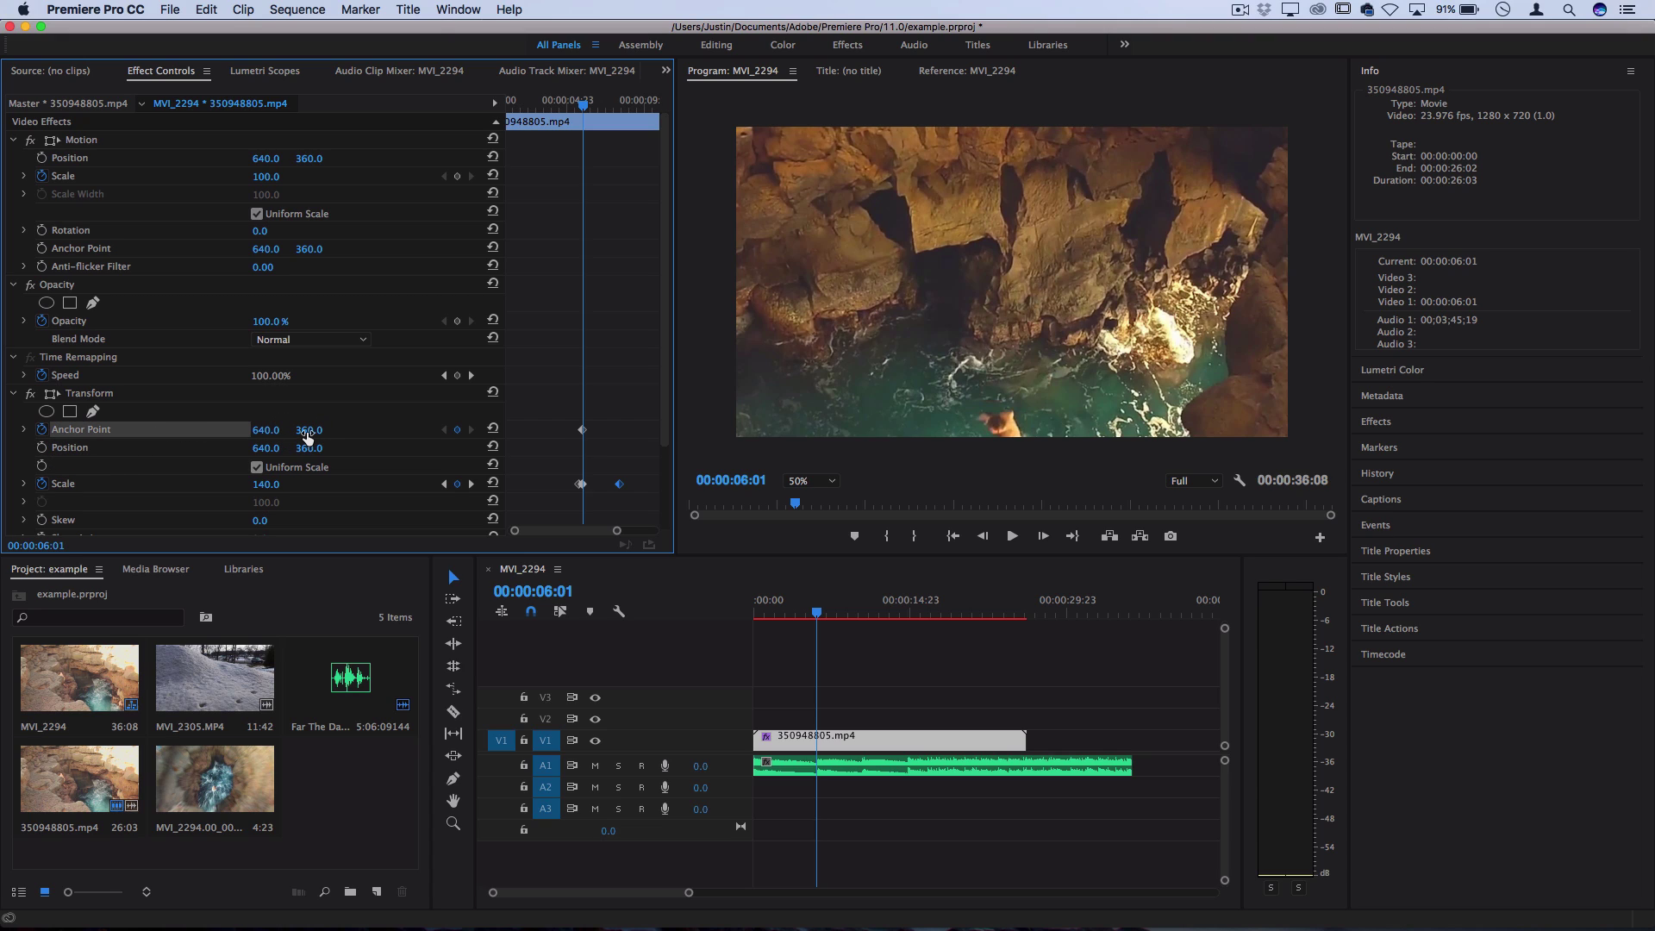
{"action": "left_click_drag", "start_coordinate": [308, 437], "coordinate": [381, 438]}
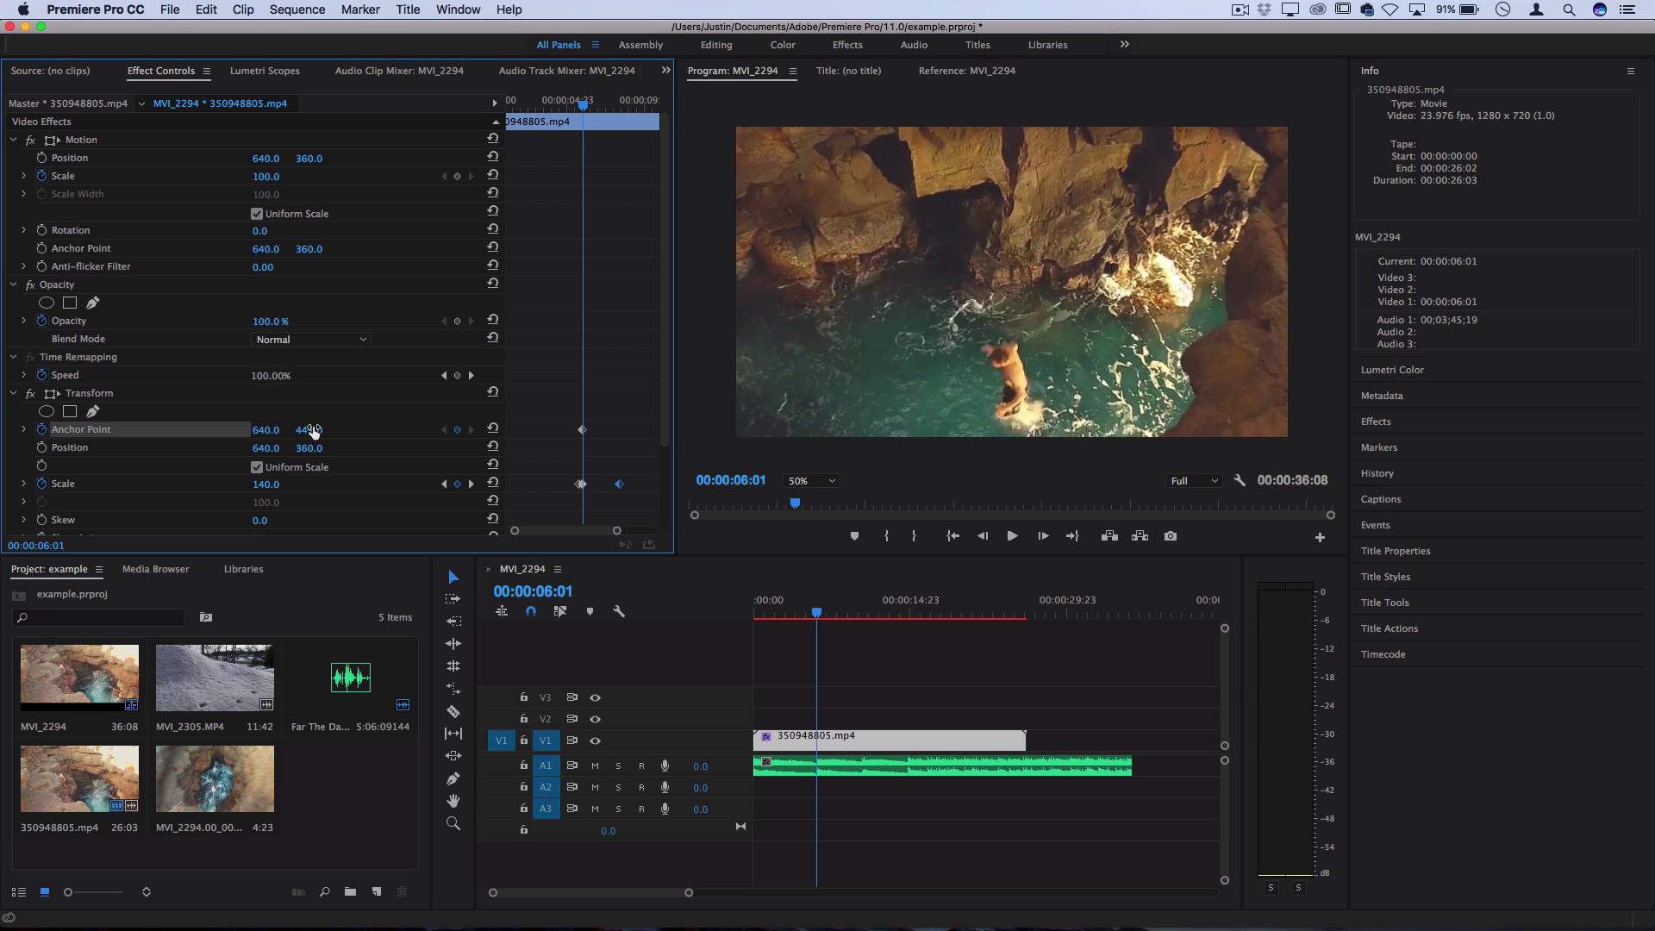
{"action": "left_click", "coordinate": [443, 486]}
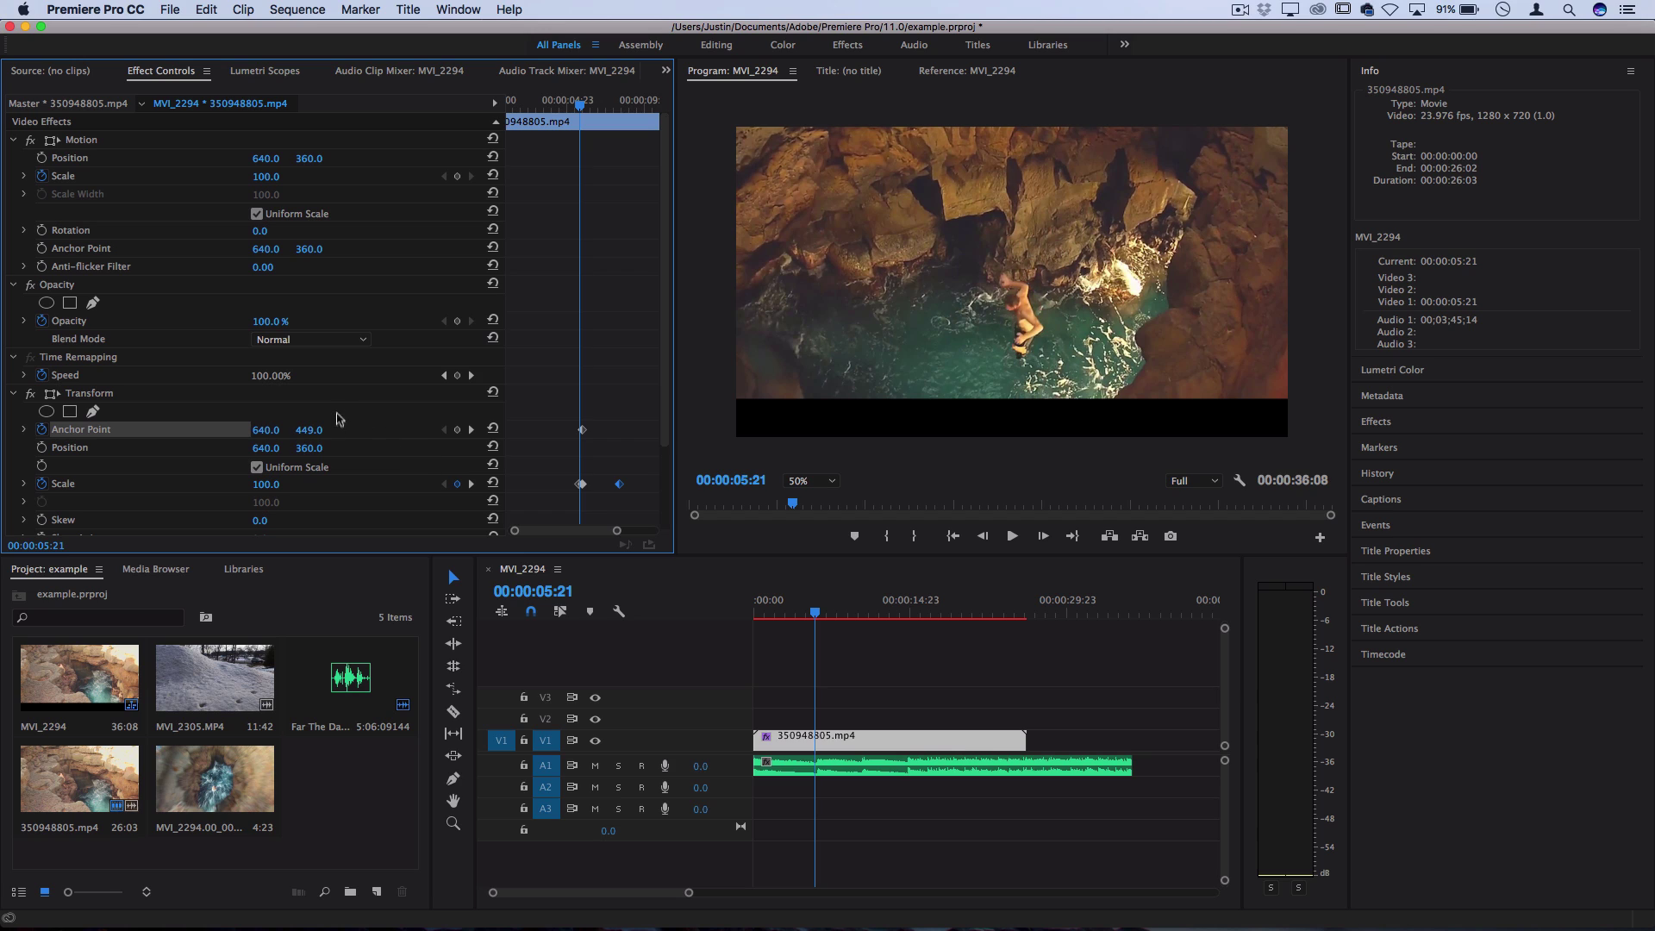
Reset the Anchor Point to 640, 360 at the neighbouring keyframes, then replay from 05:00.
{"action": "left_click", "coordinate": [492, 429]}
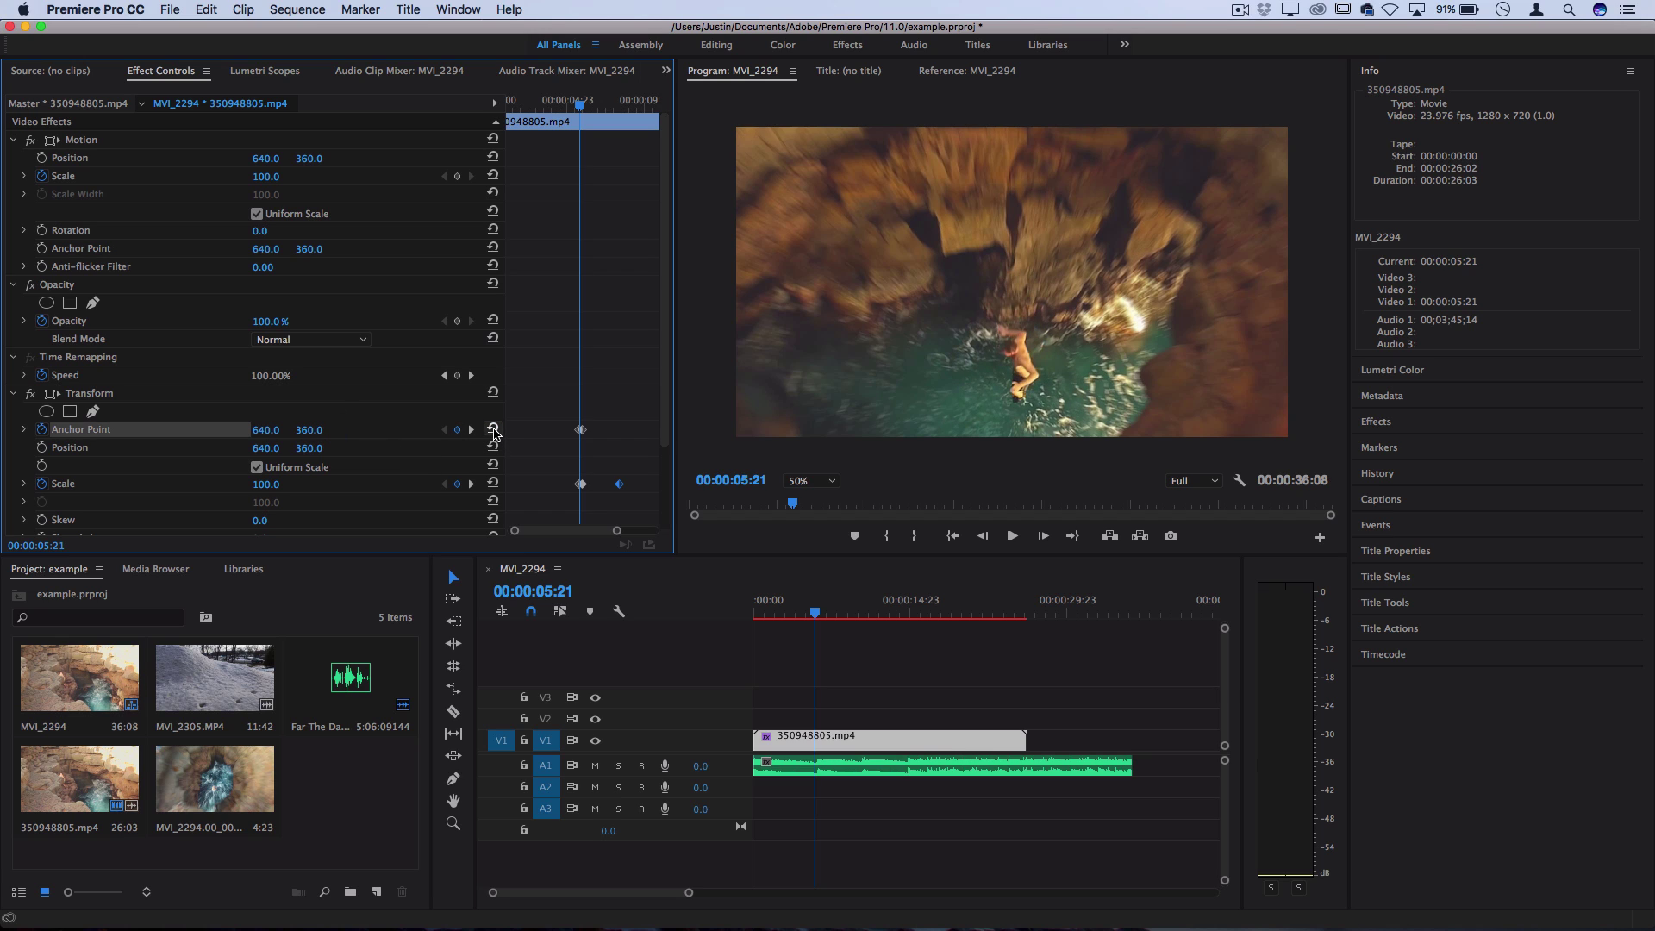
{"action": "left_click", "coordinate": [471, 484]}
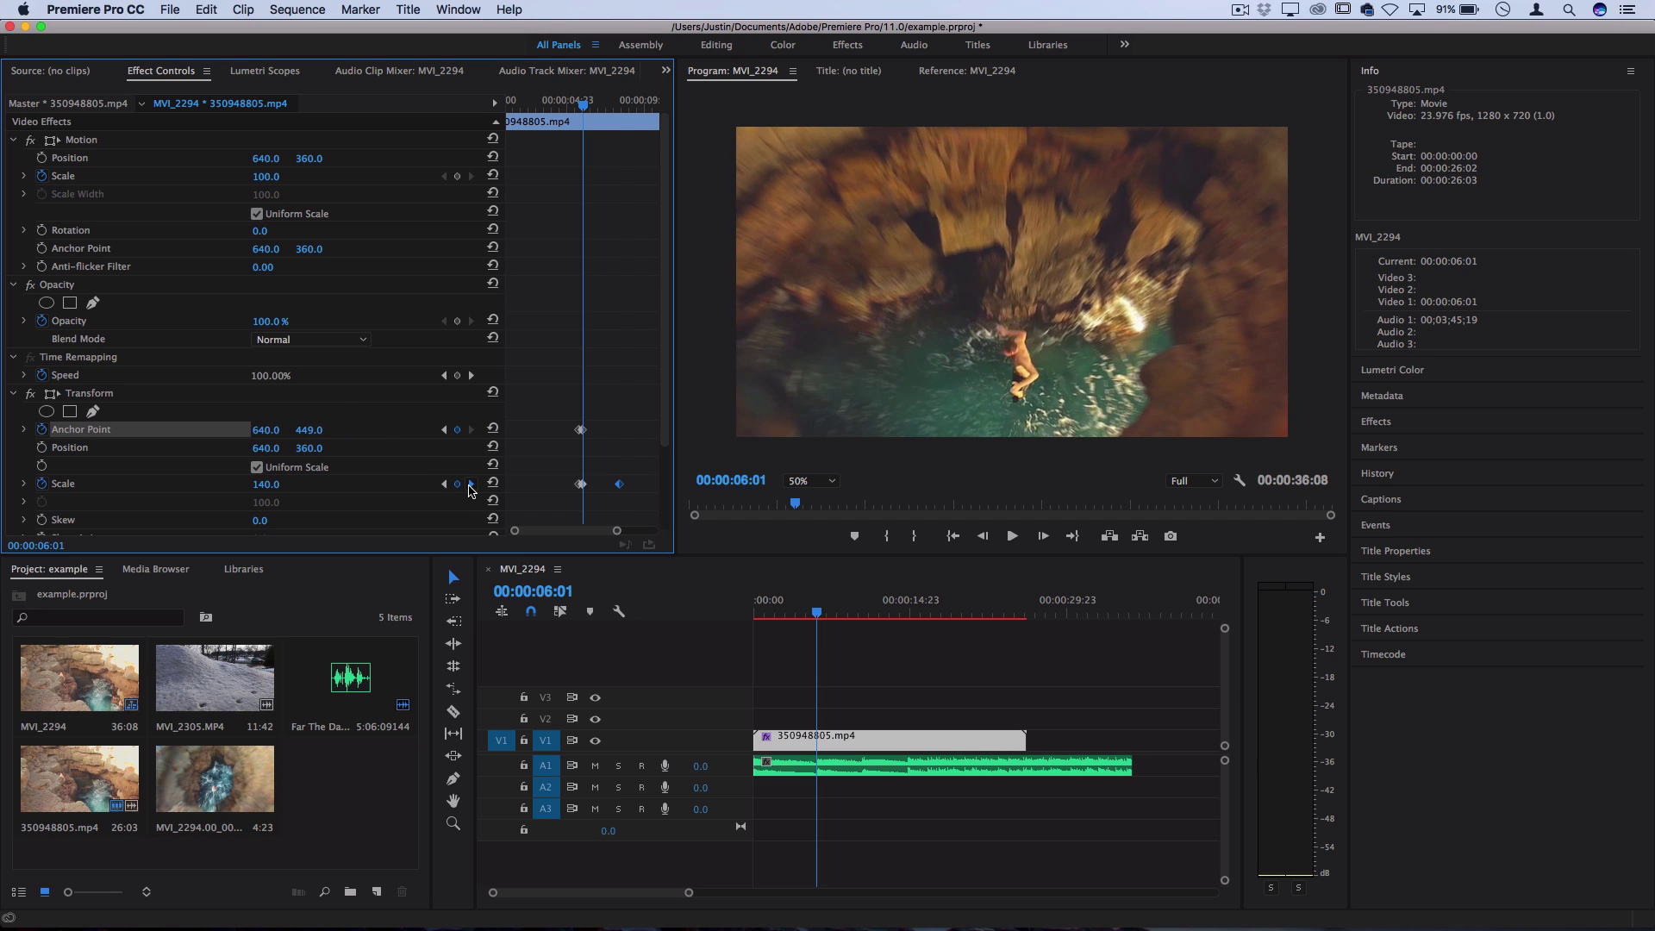
{"action": "left_click", "coordinate": [493, 429]}
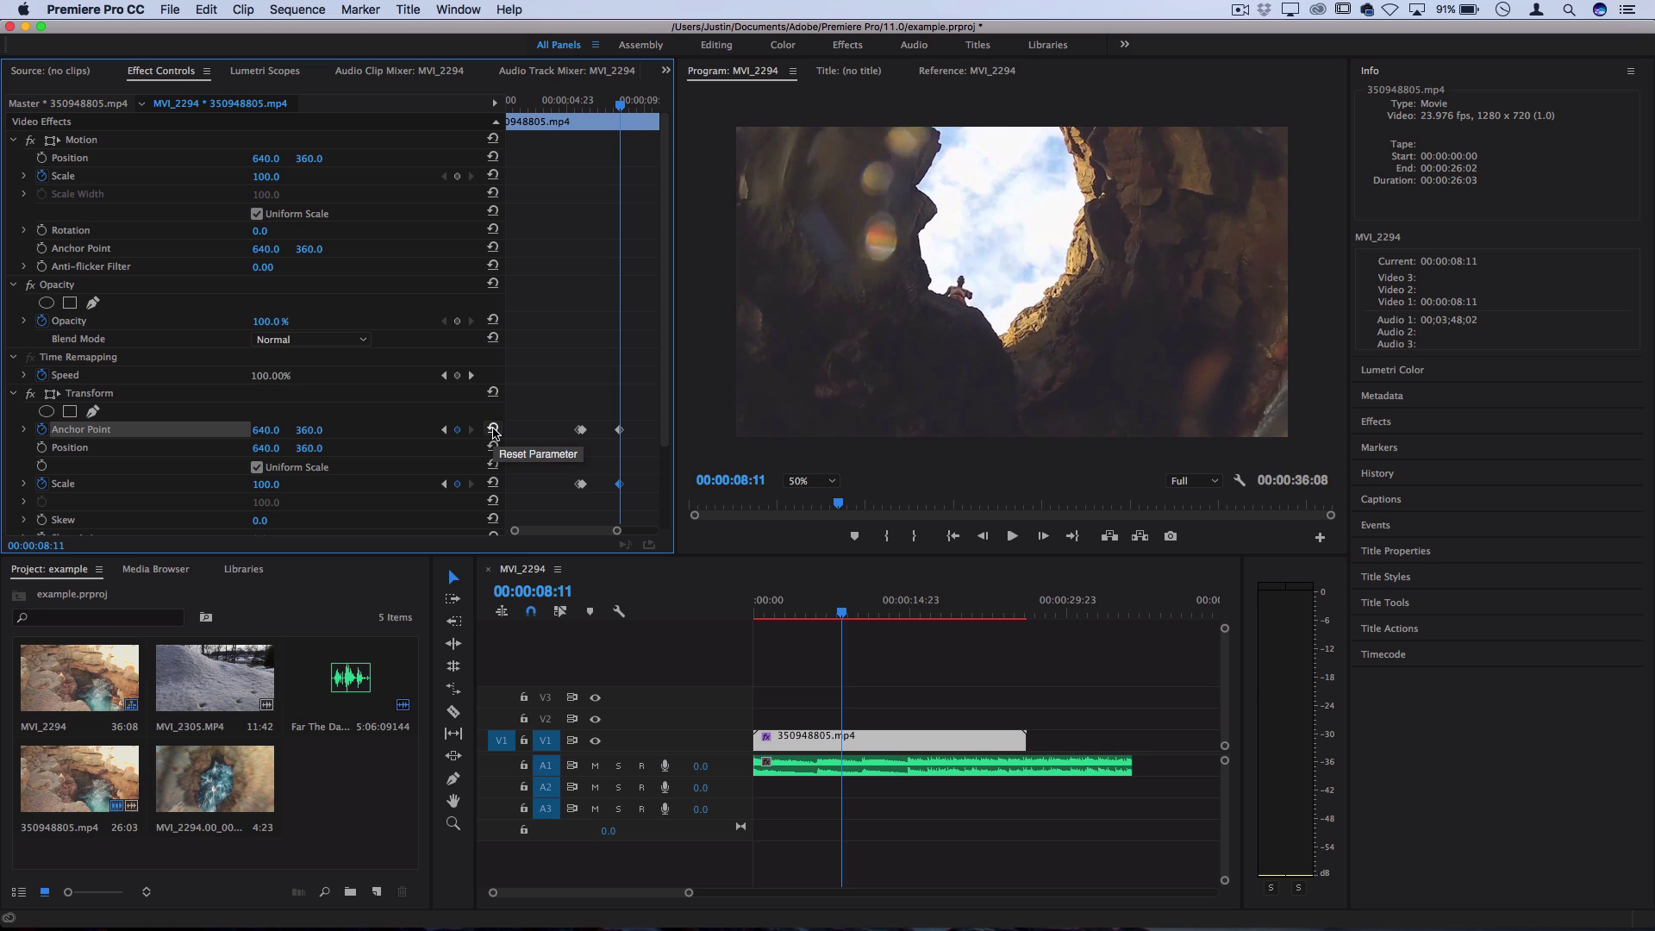
{"action": "mouse_move", "coordinate": [605, 104]}
{"action": "left_mouse_down"}
{"action": "mouse_move", "coordinate": [580, 105]}
{"action": "mouse_move", "coordinate": [604, 104]}
{"action": "left_mouse_up"}
{"action": "left_click_drag", "start_coordinate": [609, 104], "coordinate": [570, 110]}
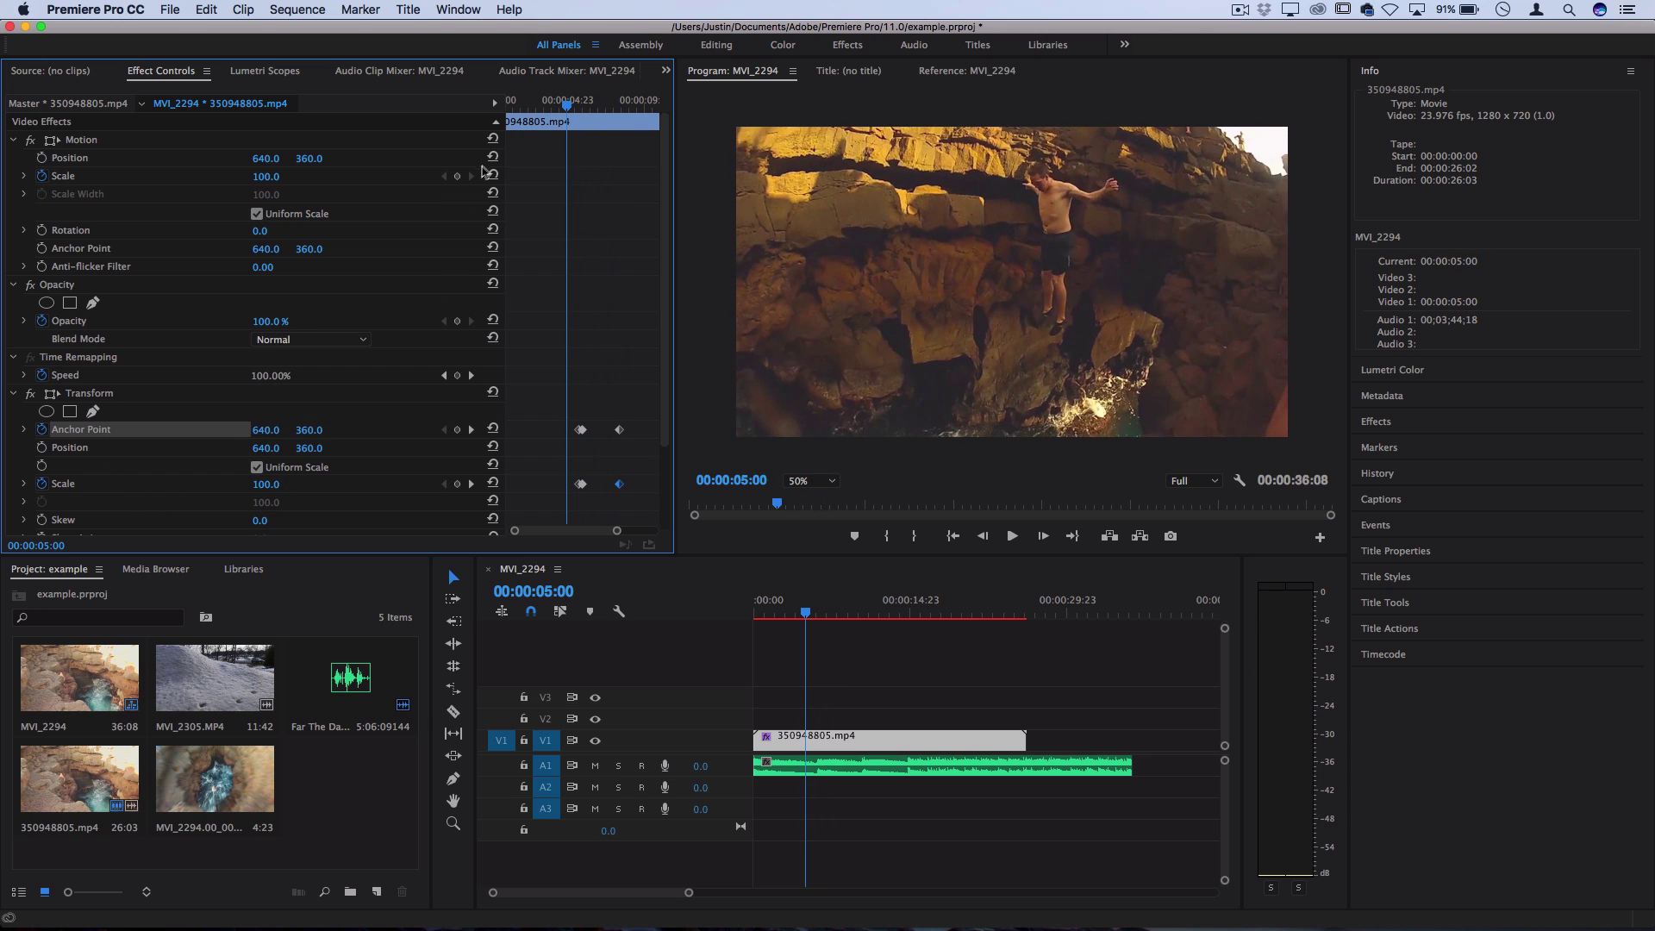
{"action": "key", "text": "space"}
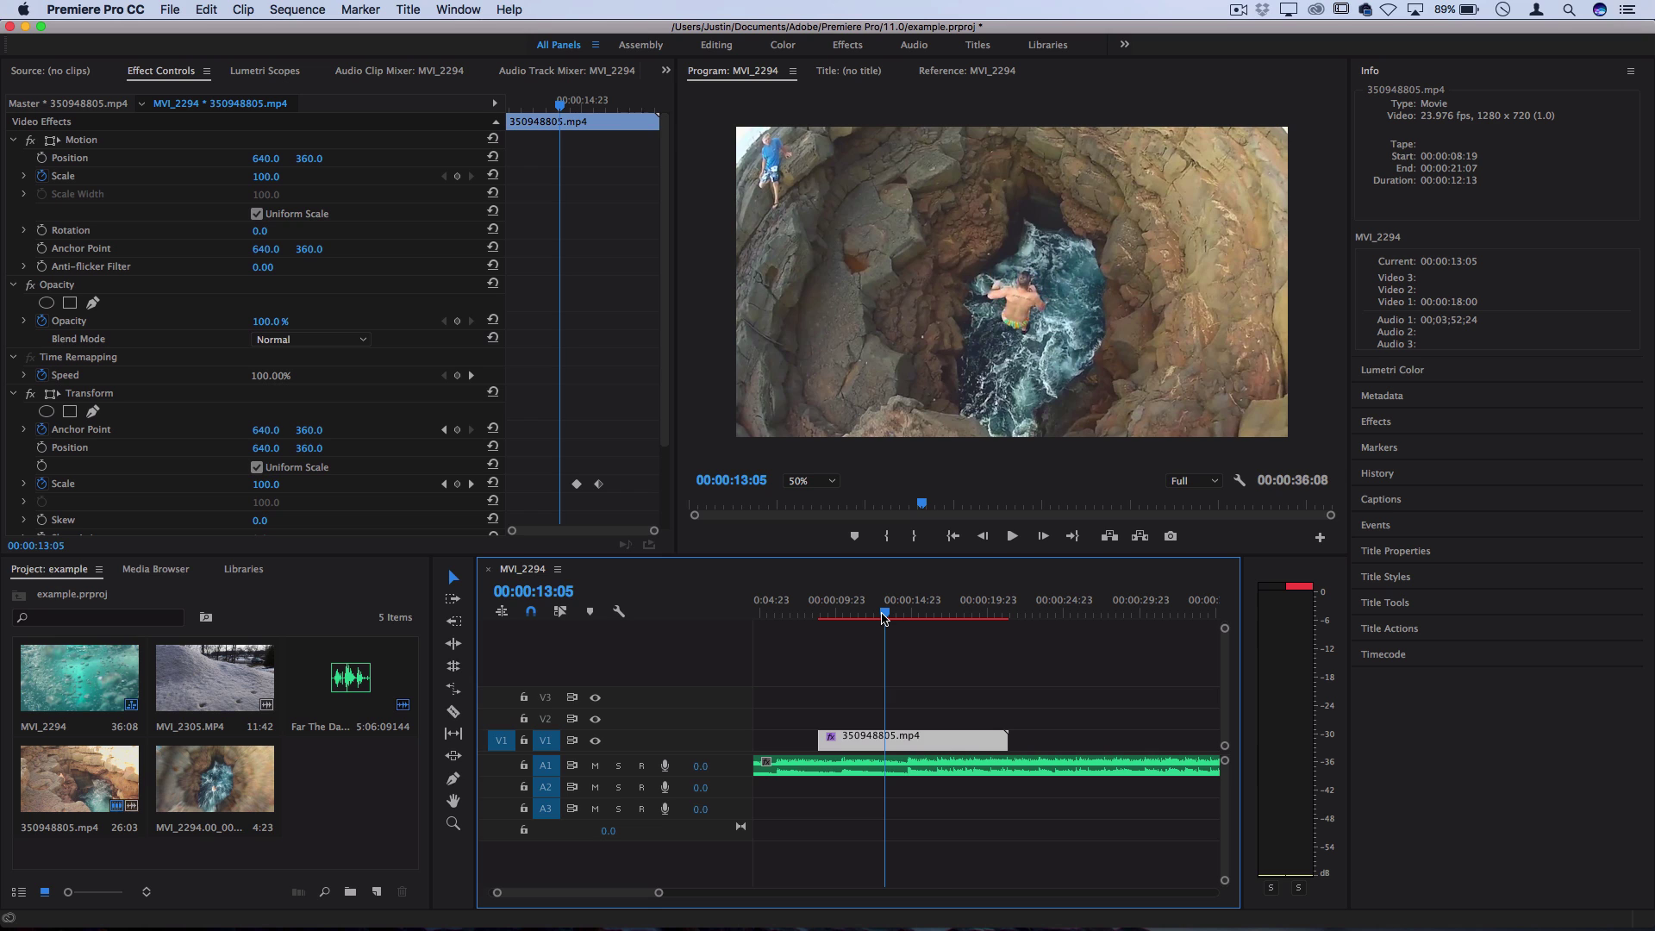
Remove the second zoom's later Scale keyframe so it holds at 140.0, then replay from 13:05.
{"action": "key", "text": "space"}
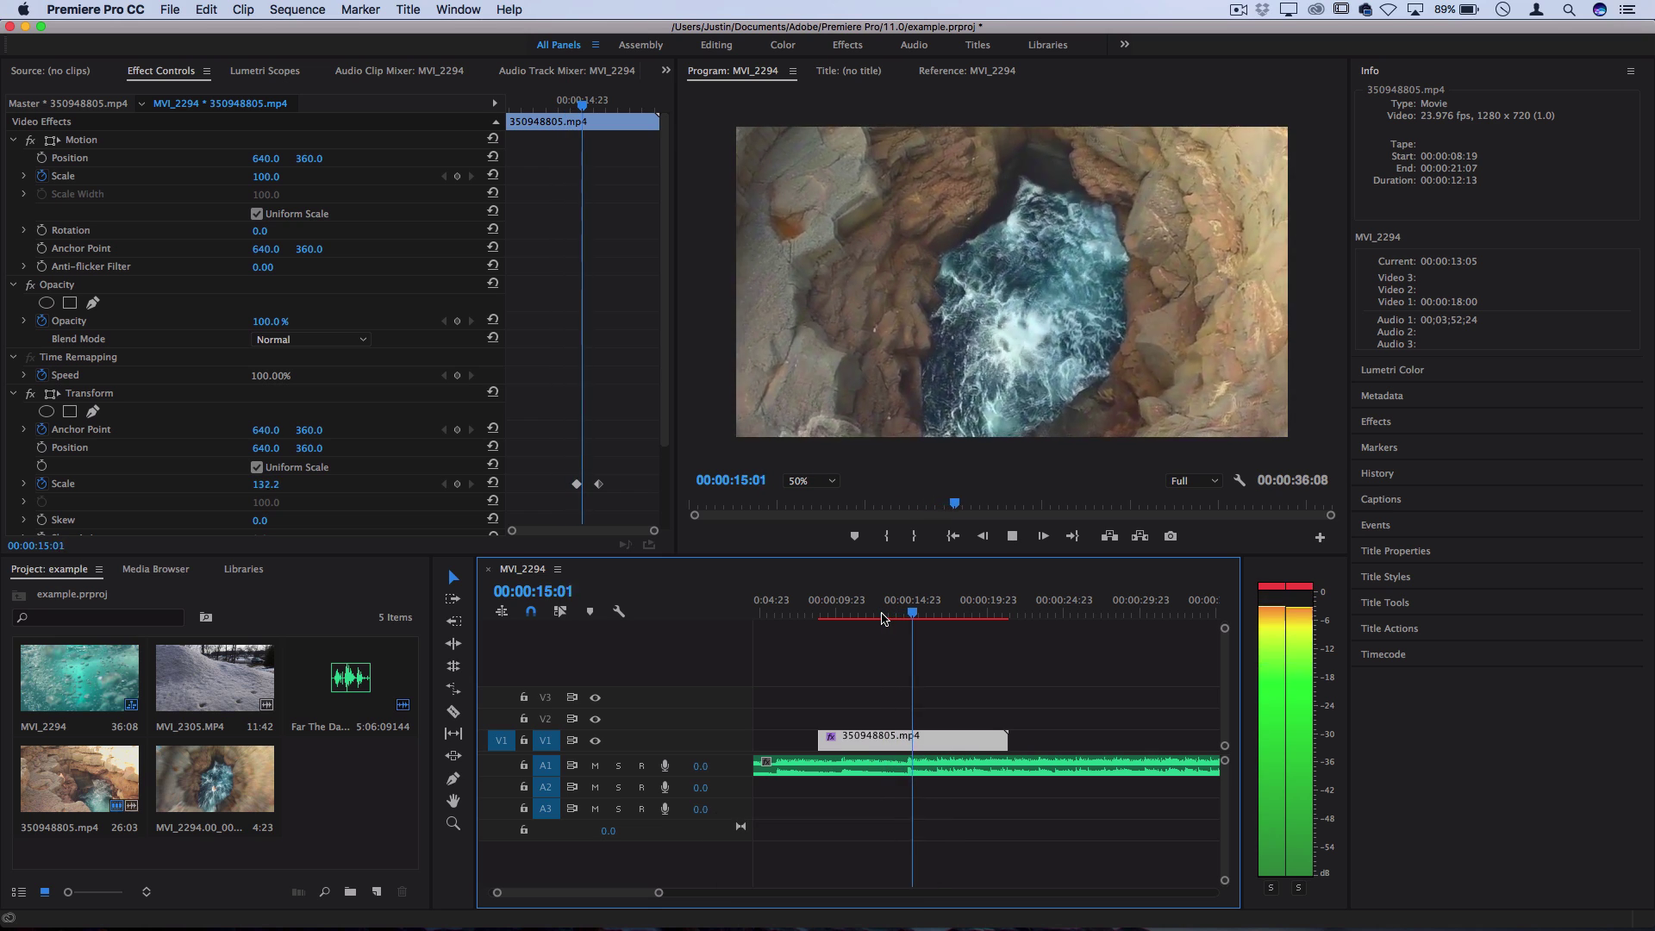
{"action": "key", "text": "space"}
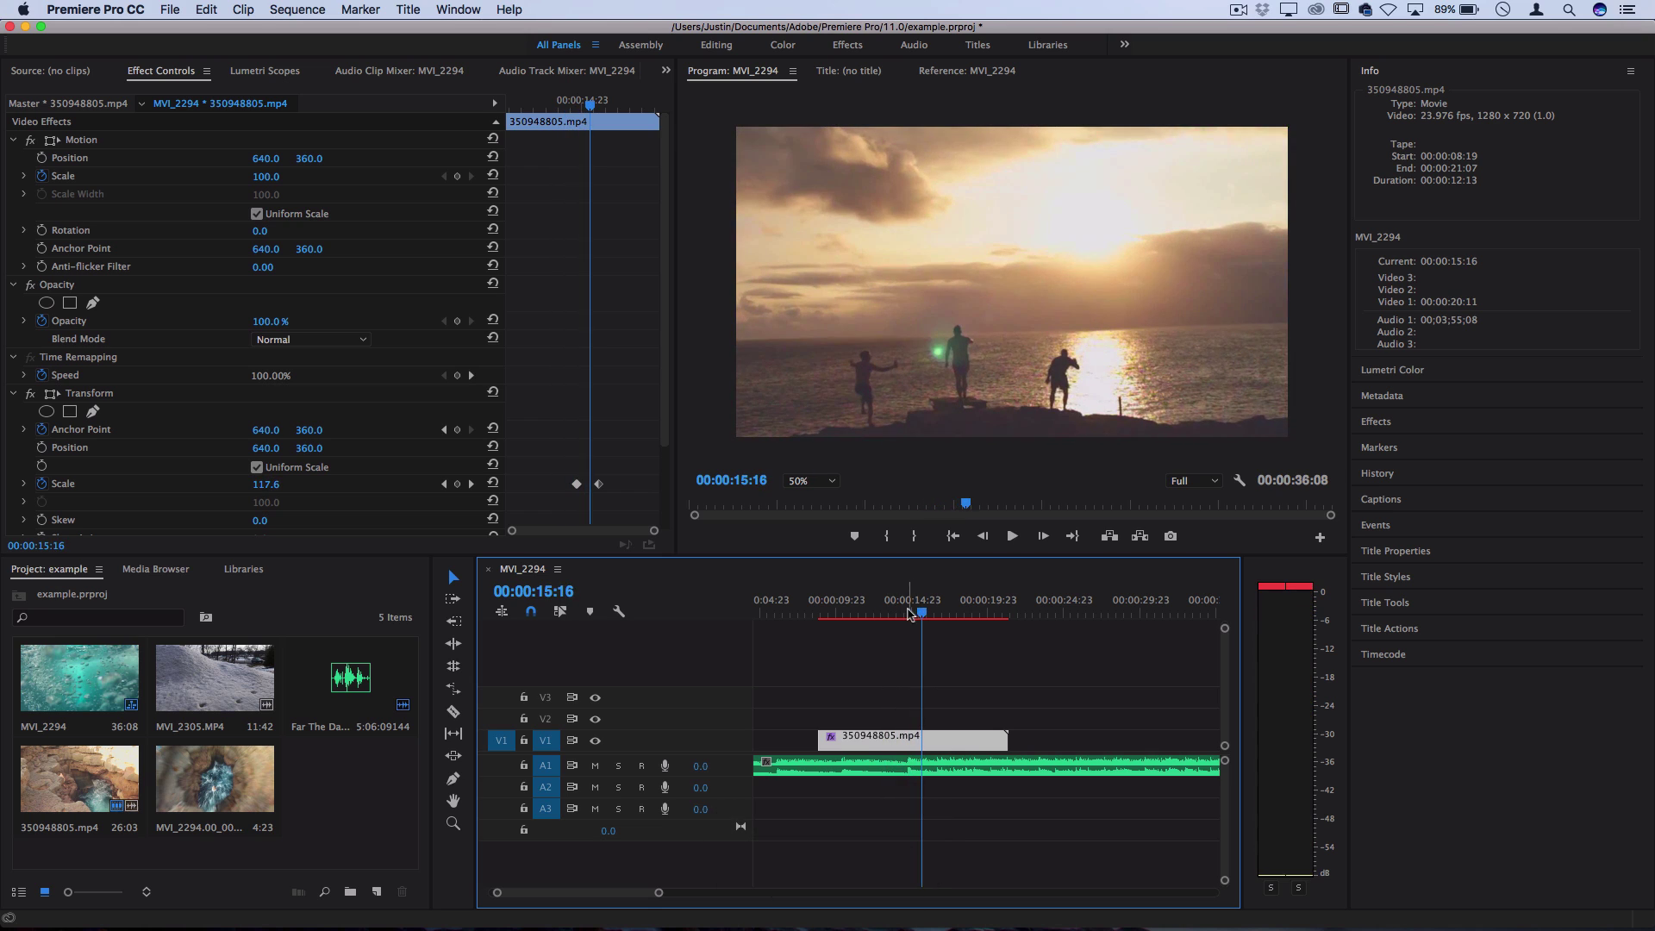
{"action": "left_click", "coordinate": [600, 485]}
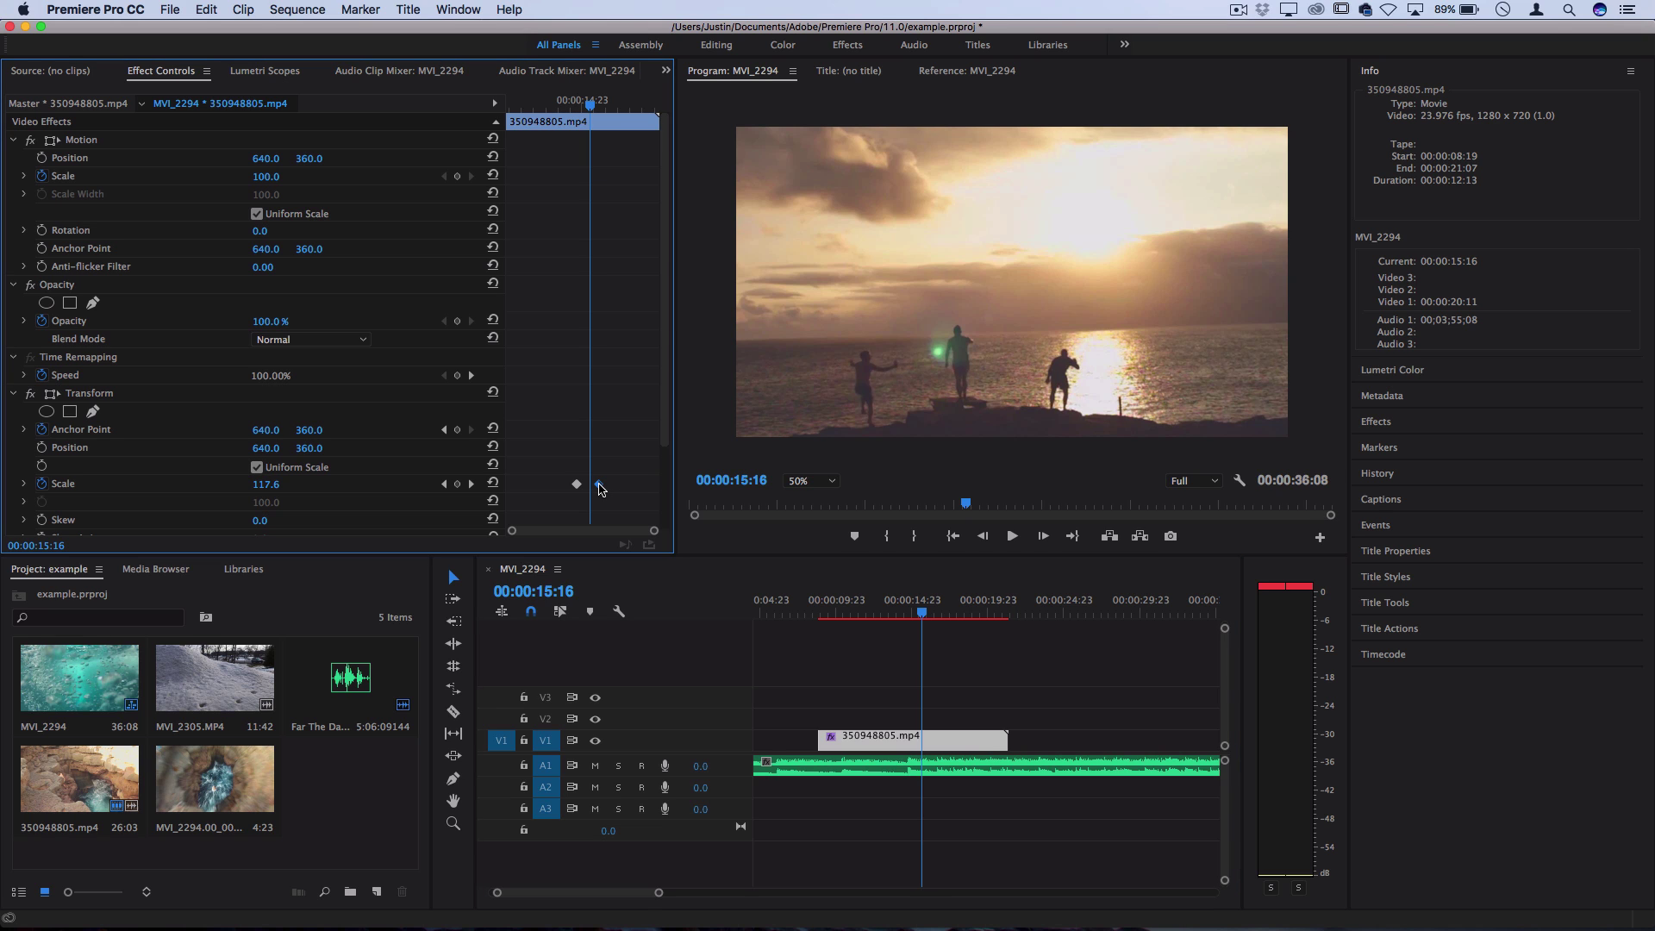
{"action": "key", "text": "BackSpace"}
{"action": "left_click", "coordinate": [888, 614]}
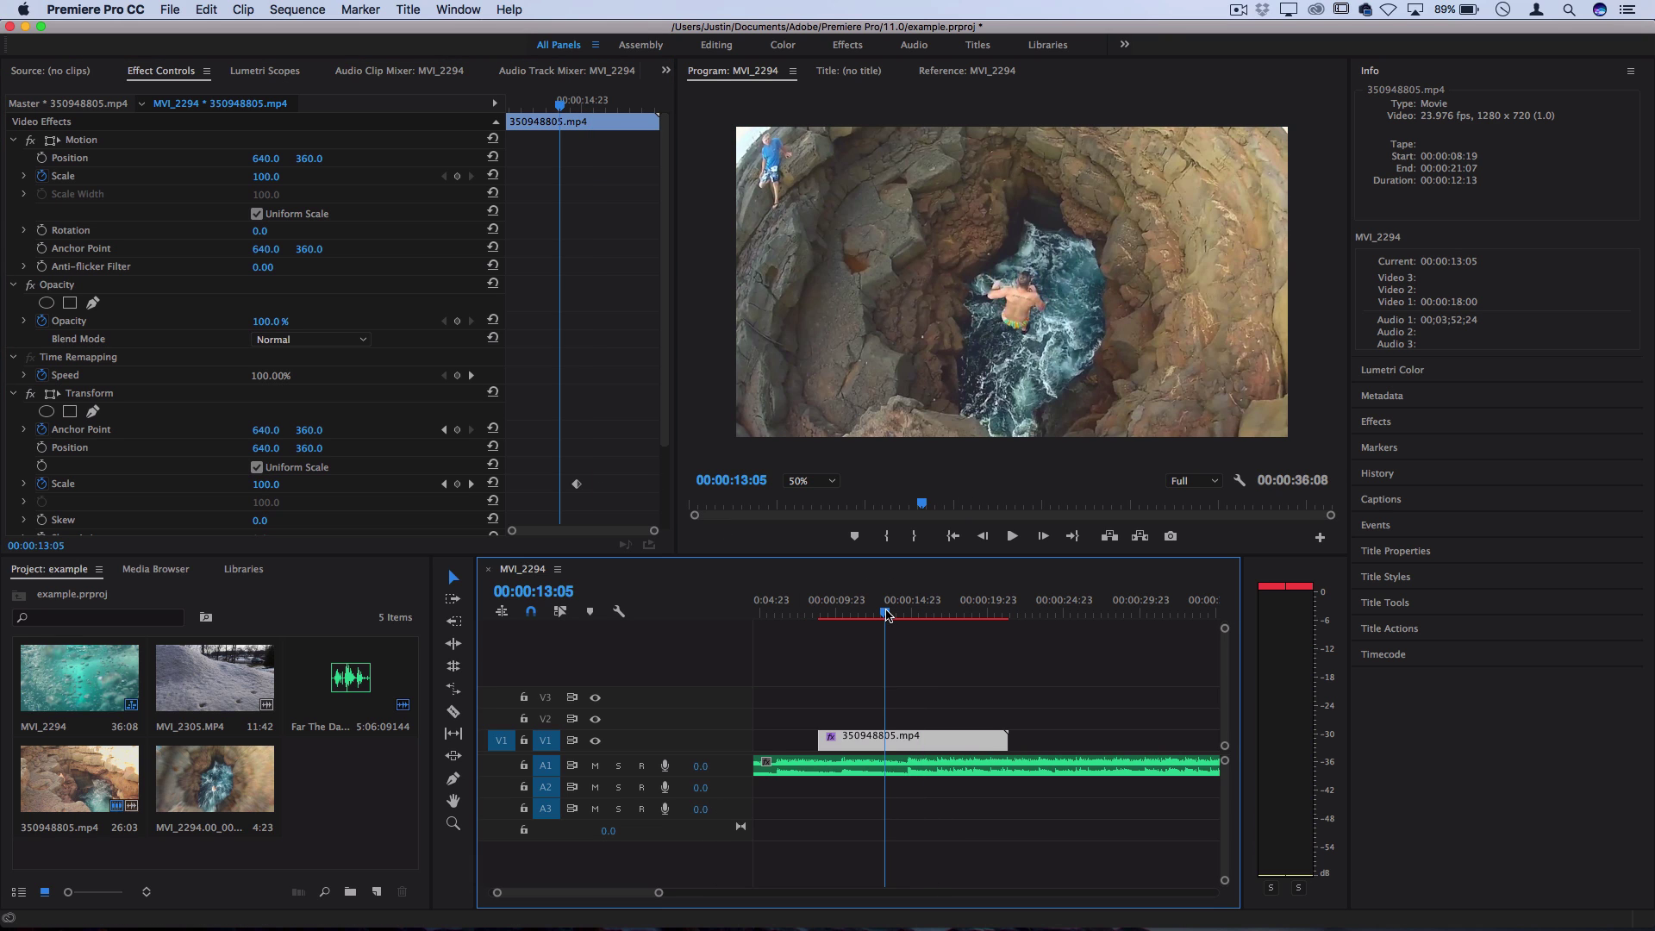
{"action": "key", "text": "space"}
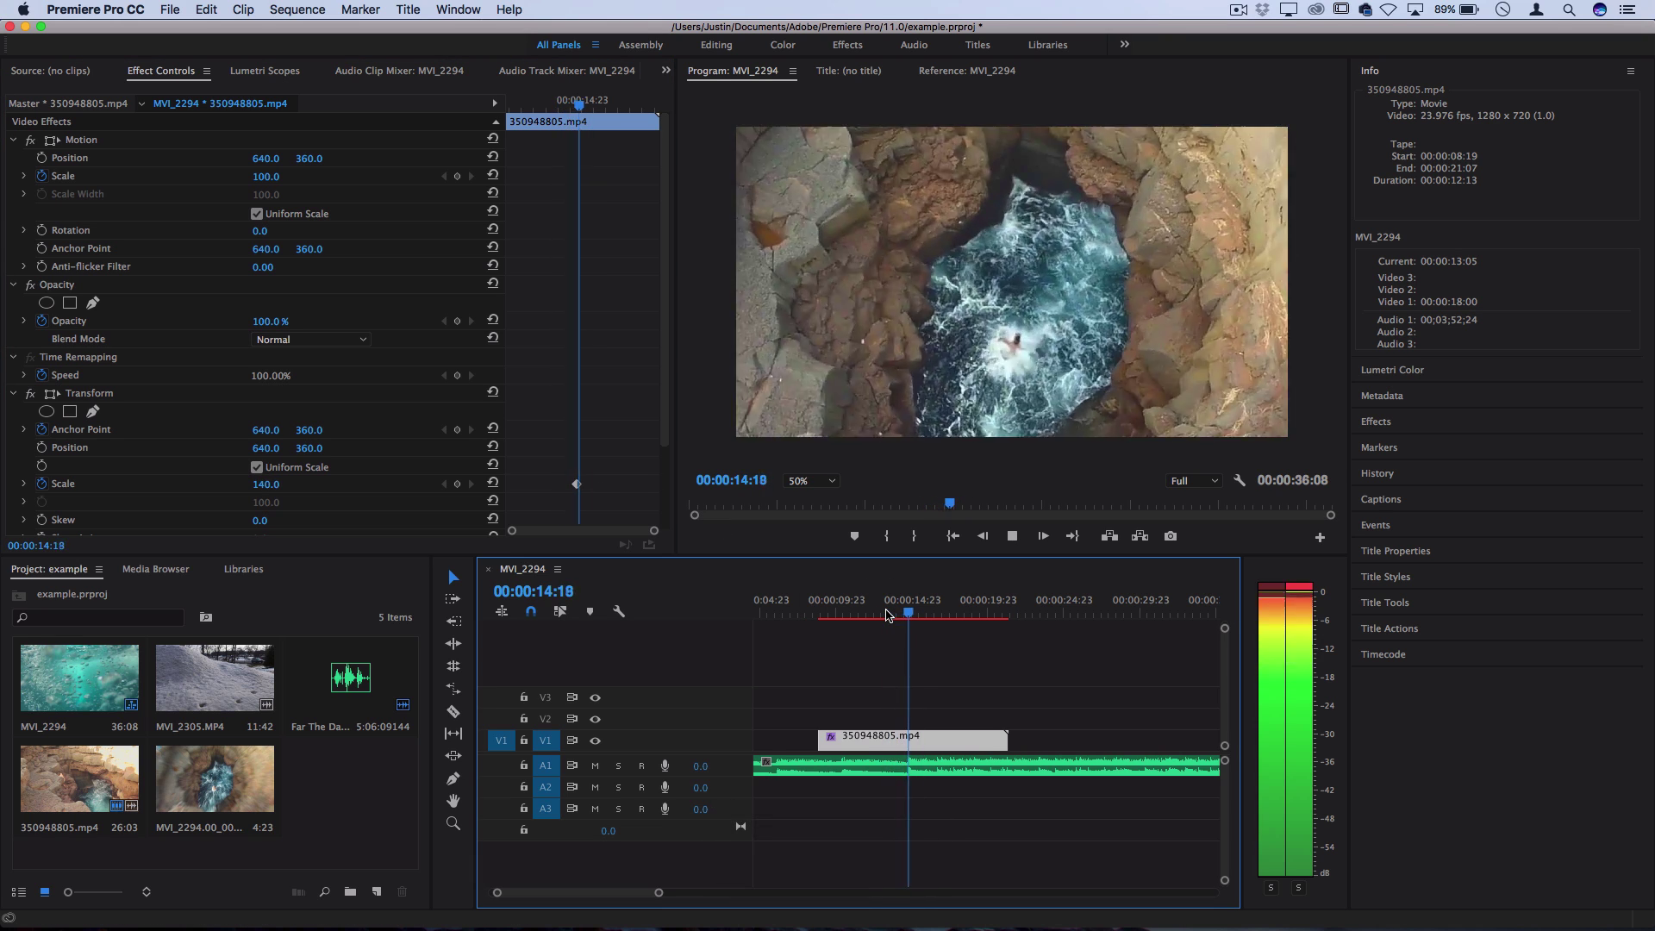
{"action": "key", "text": "space"}
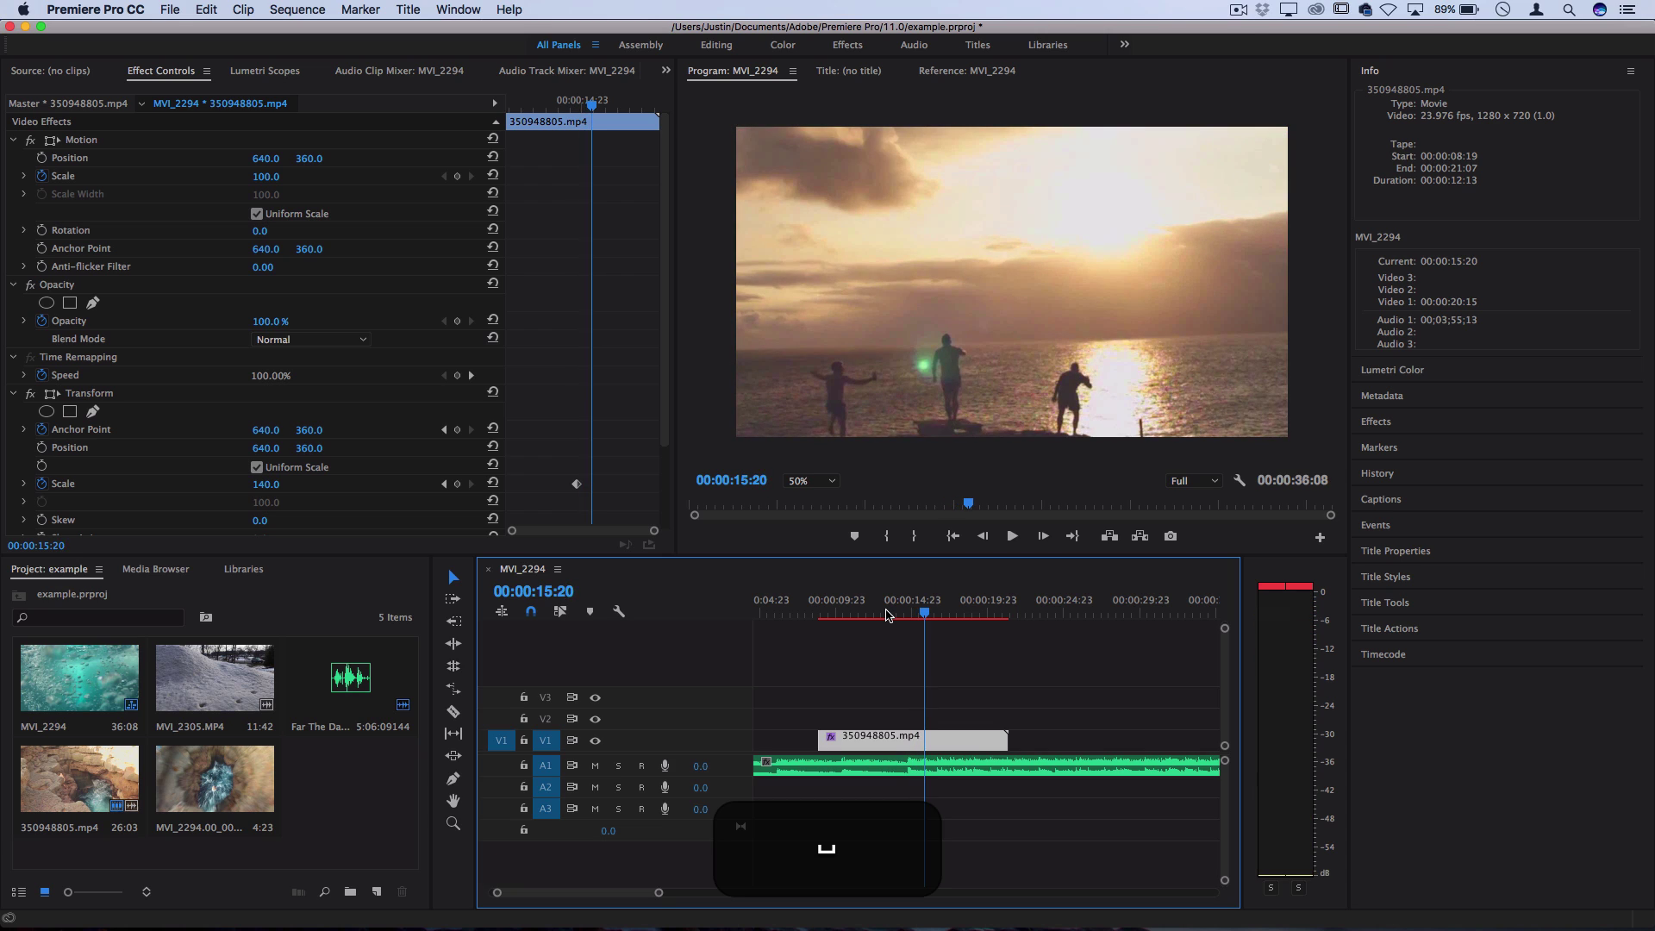